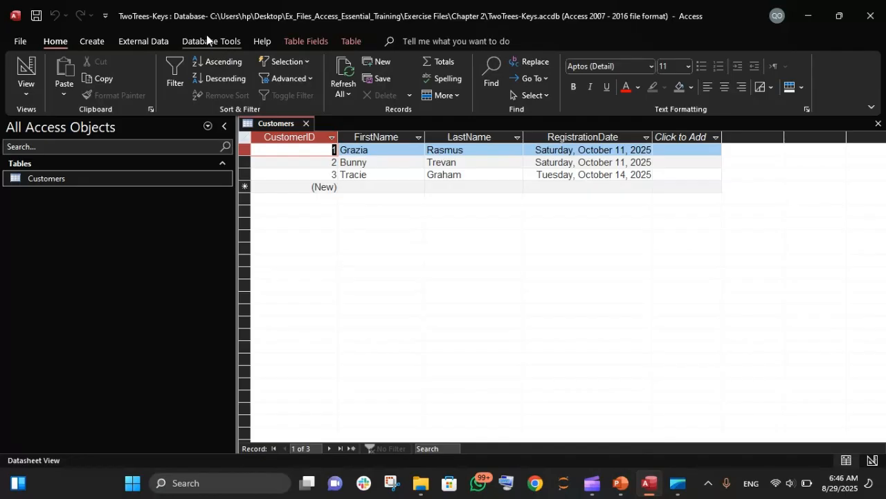
Step: Create a new blank table in the database
click(207, 41)
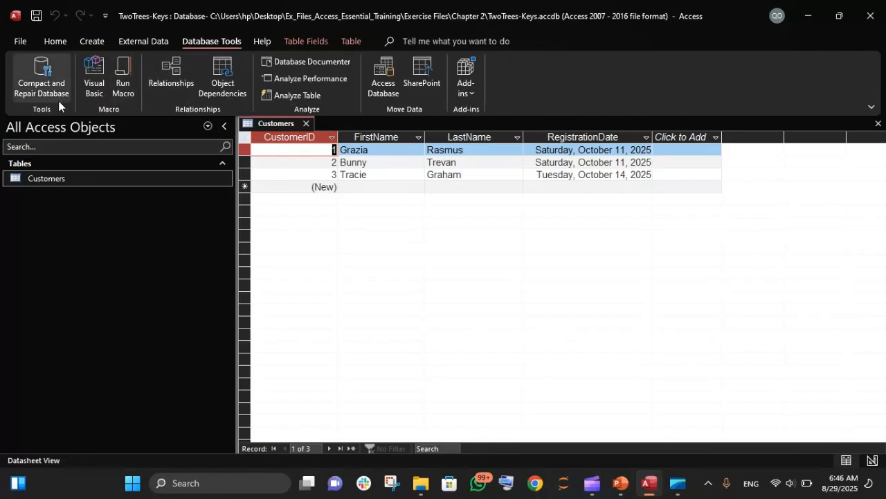
click(137, 41)
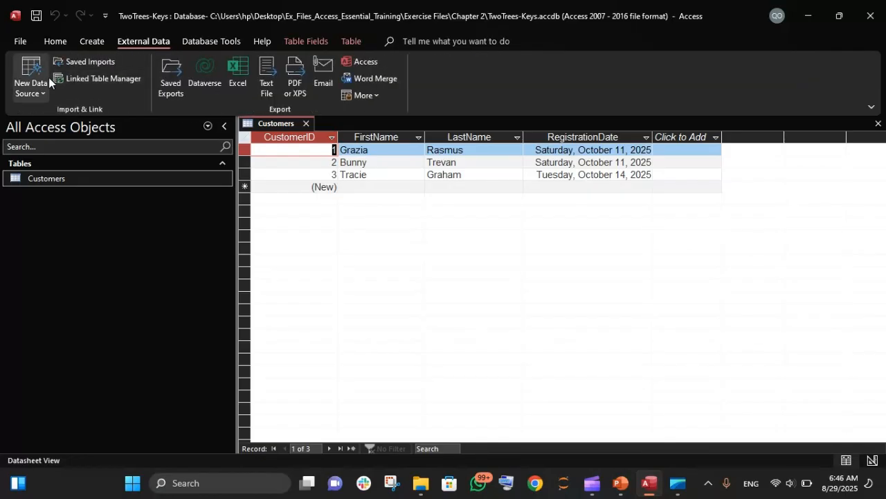
click(92, 41)
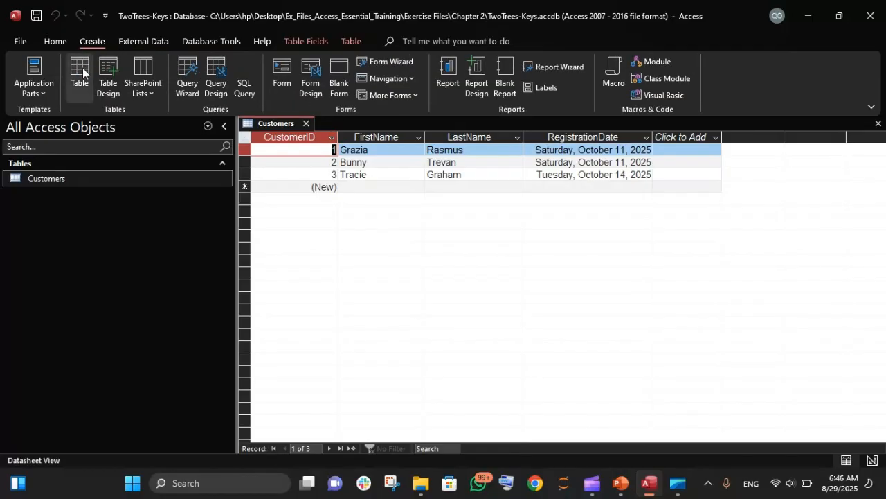
click(81, 72)
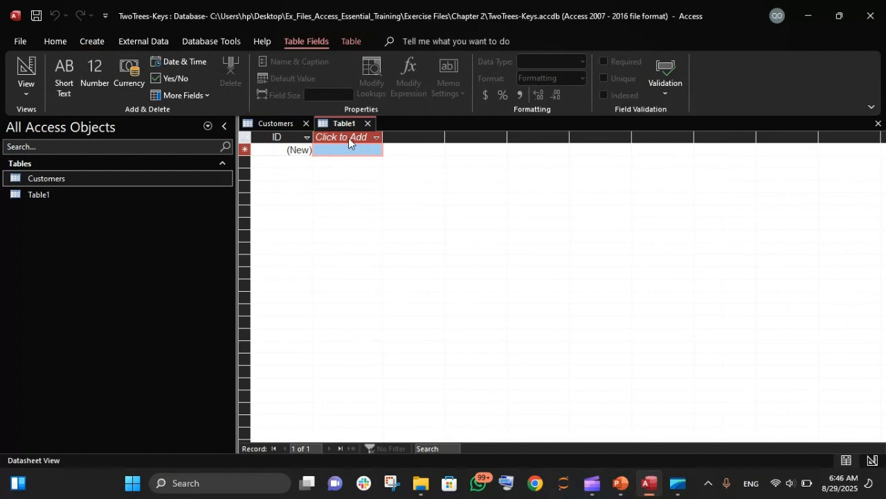
key(Caps_Lock)
text(N)
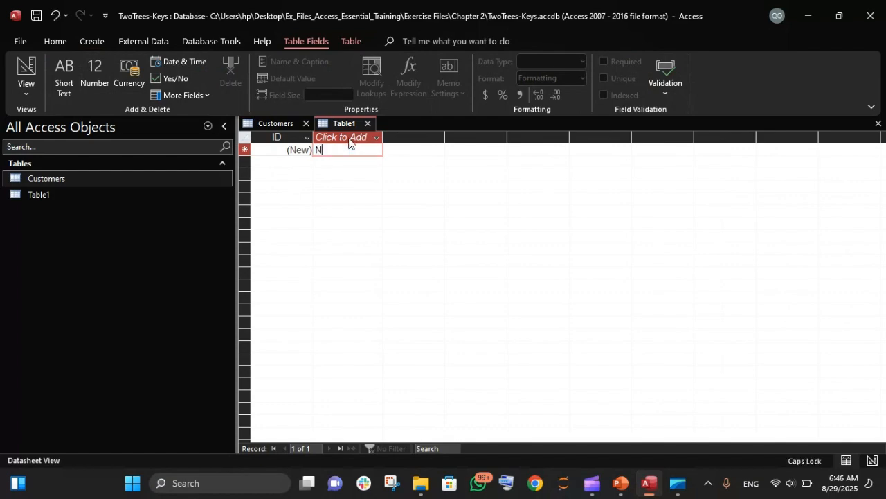
key(BackSpace)
click(297, 151)
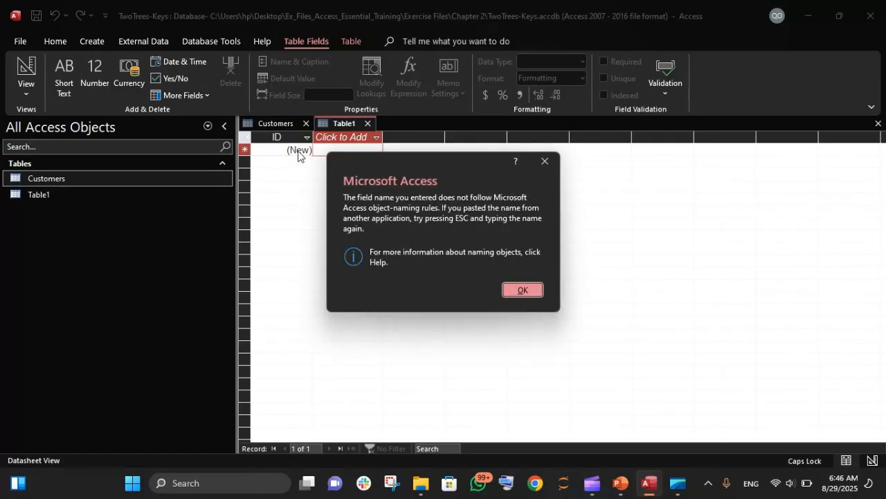
click(521, 291)
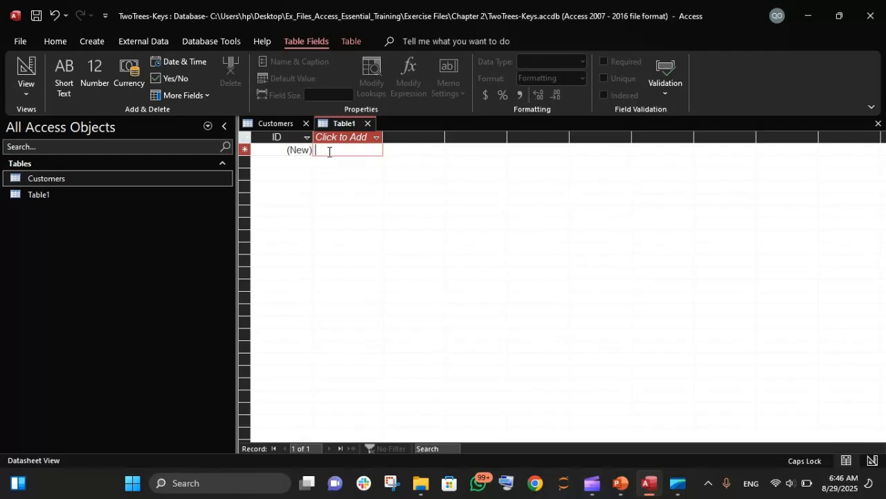
Step: Enter State as the first value in a new field of the table
key(Caps_Lock)
text(n)
key(BackSpace)
key(Caps_Lock)
text(S)
key(Caps_Lock)
text(tate)
key(Tab)
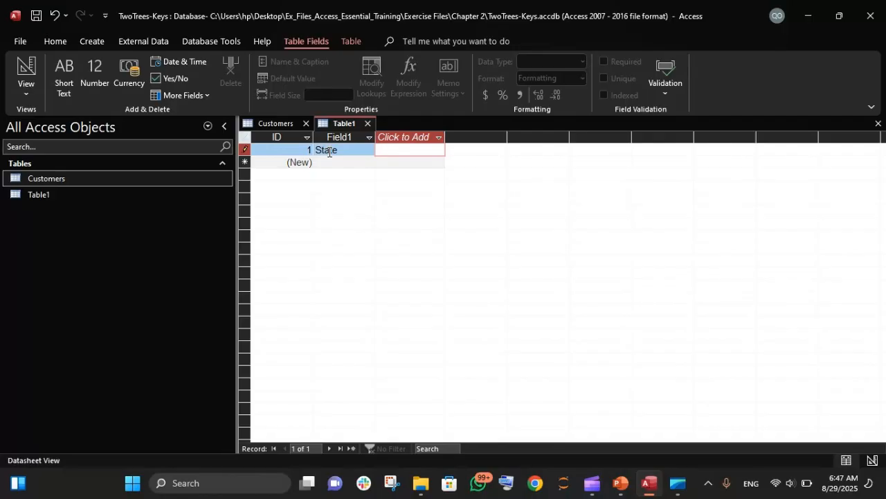
Step: Rename the new field to State
double_click(337, 136)
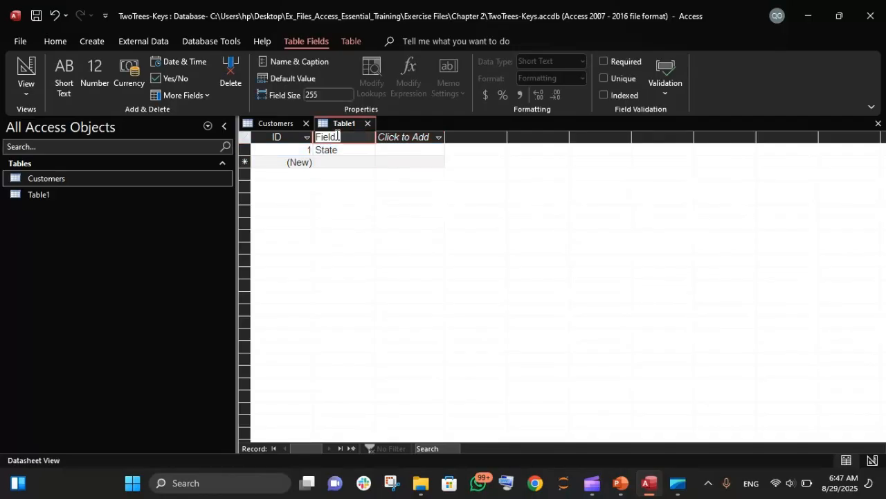
key(Caps_Lock)
text(S)
key(Caps_Lock)
text(tate)
key(Return)
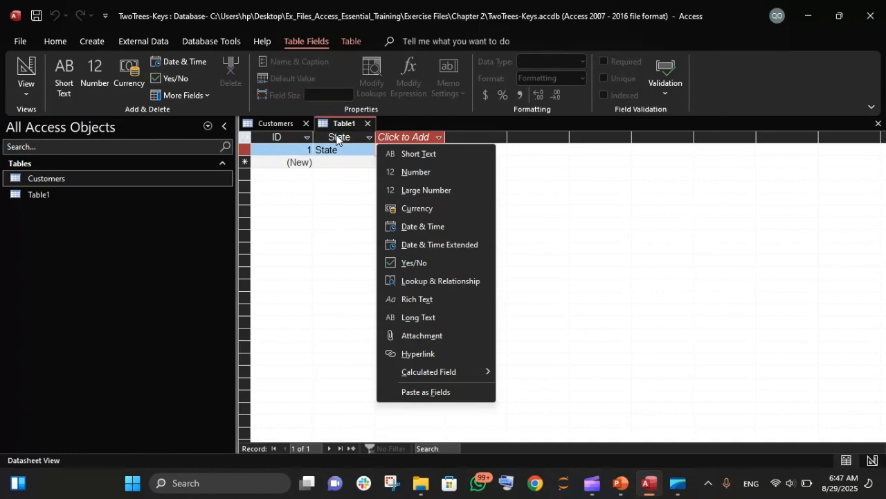
Step: Add a Short Text field named City
click(397, 138)
click(397, 138)
click(398, 138)
click(398, 138)
click(429, 156)
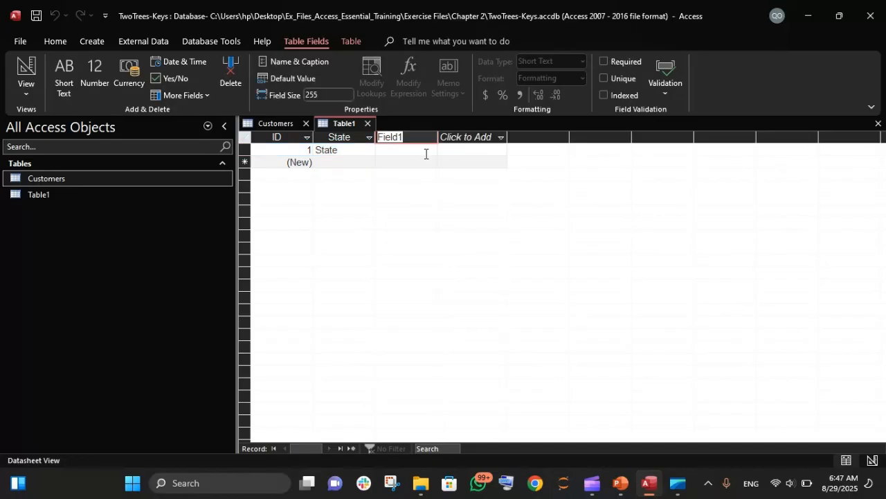
key(Caps_Lock)
text(C)
key(Caps_Lock)
text(ity)
click(342, 149)
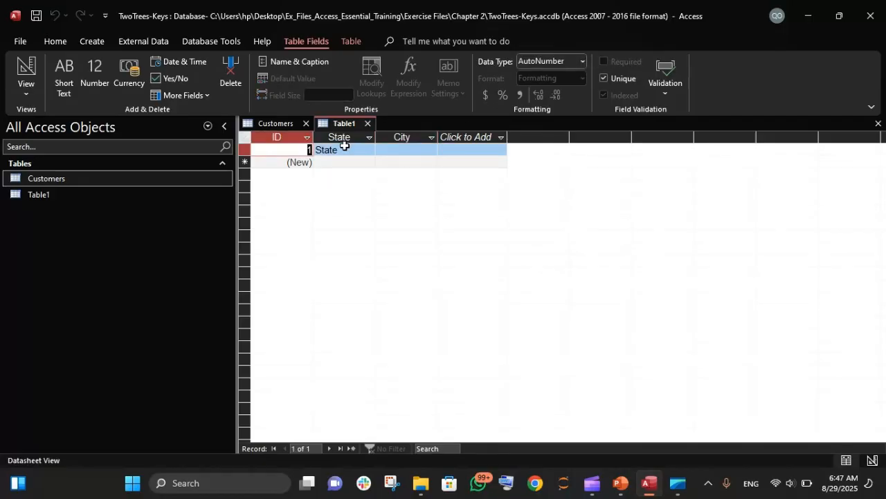
Step: Add a Short Text field named customer_id
click(455, 136)
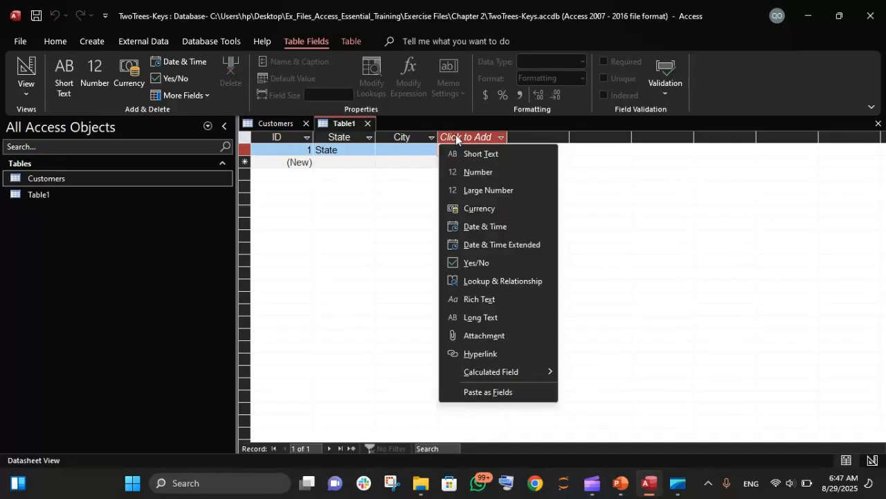
click(471, 152)
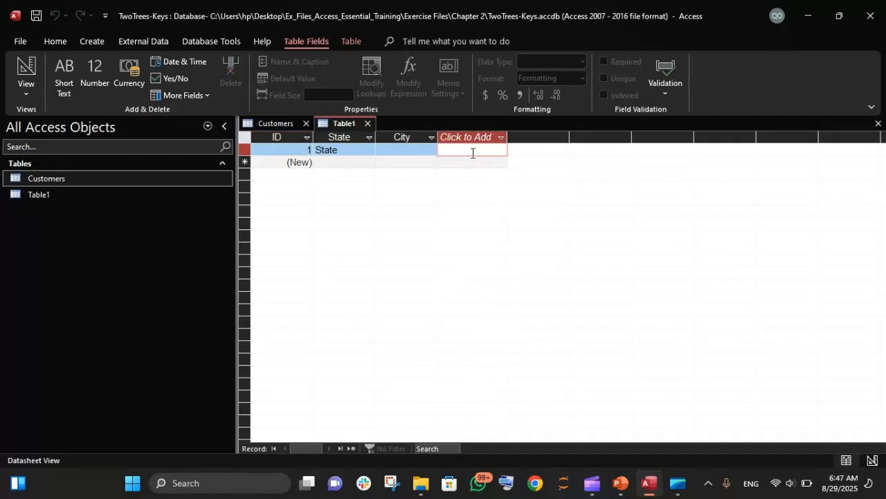
text(c)
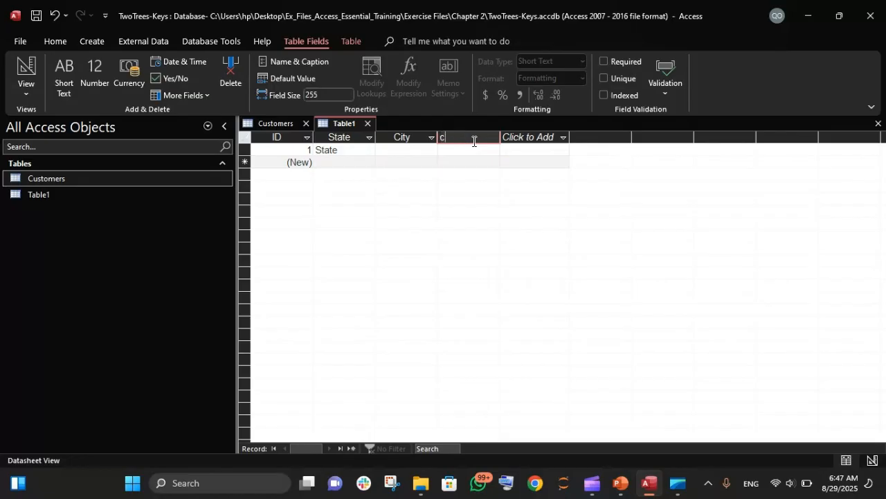
text(ustomer_id)
key(Tab)
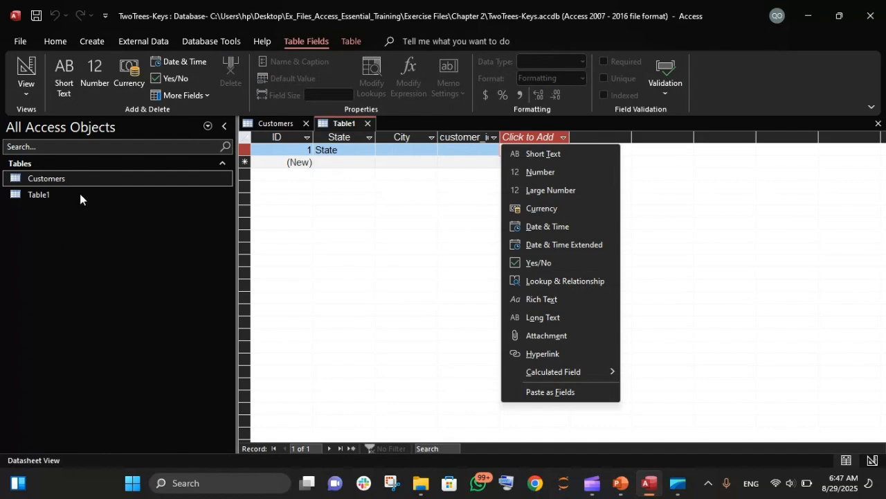
Step: Change the first record's State value to Lagos
click(342, 148)
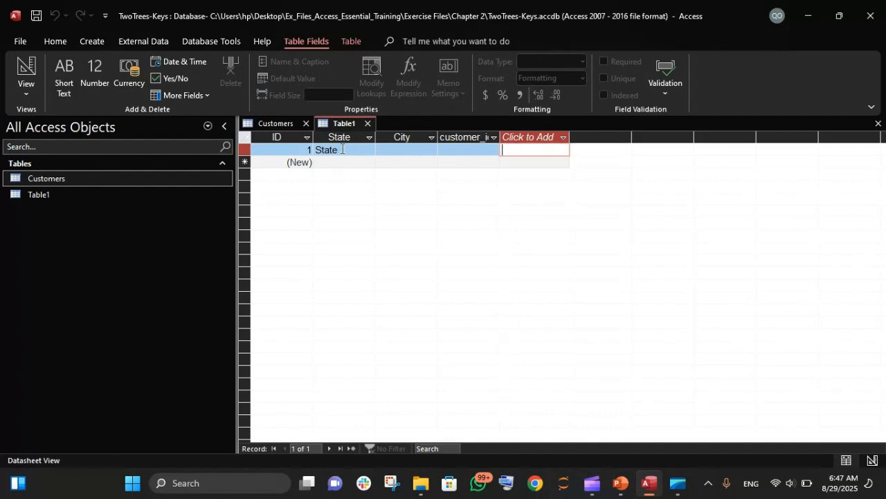
click(342, 149)
key(BackSpace)
key(BackSpace)
key(BackSpace)
key(BackSpace)
key(BackSpace)
key(Caps_Lock)
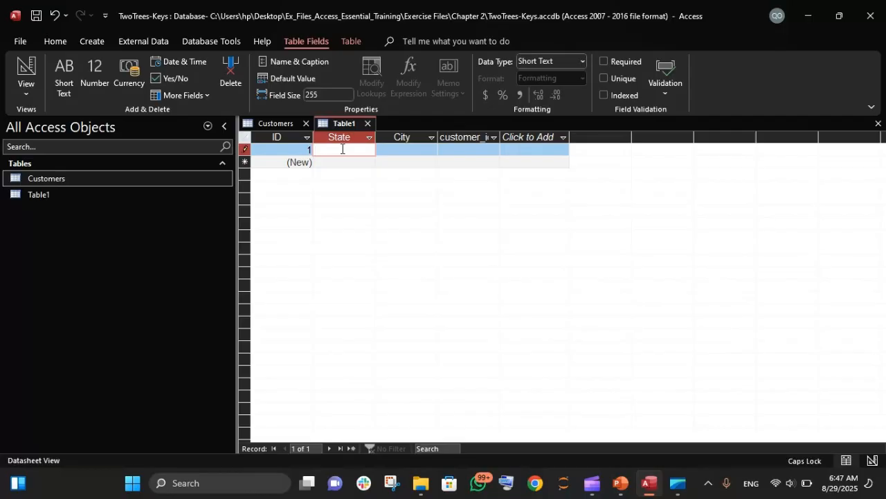
text(L)
key(Caps_Lock)
text(agos)
key(Tab)
key(Caps_Lock)
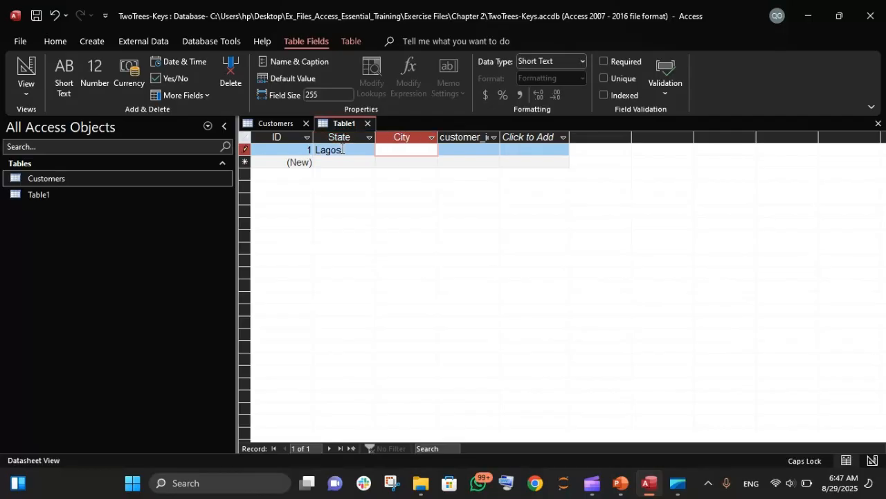
Step: Enter Ikeja as the first record's City
text(I)
key(Caps_Lock)
text(keja)
key(Tab)
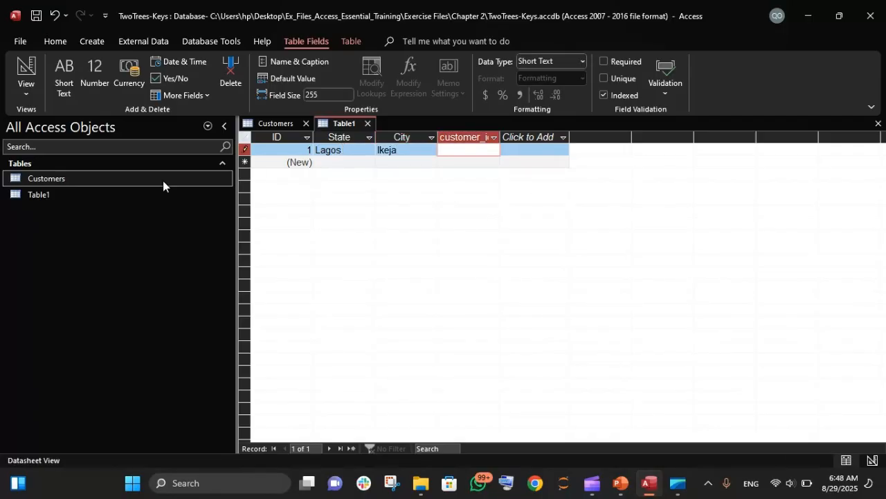
Step: Examine the CustomerID values in the Customers table
click(77, 179)
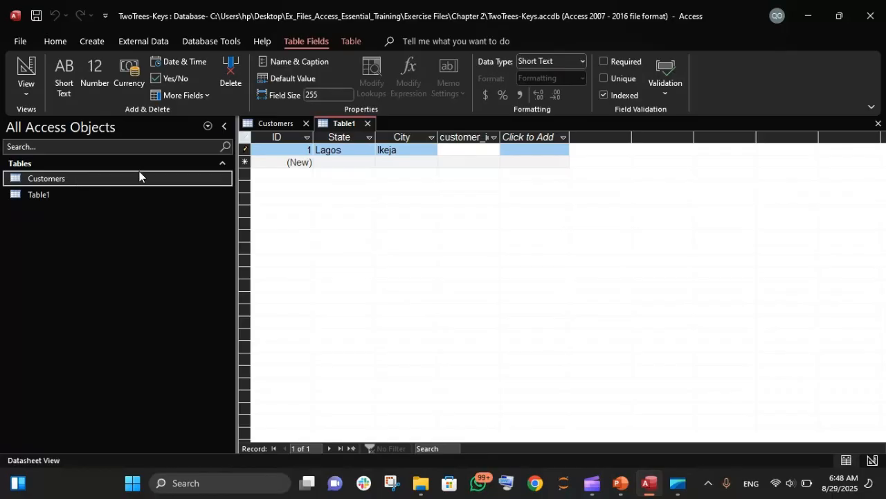
click(274, 123)
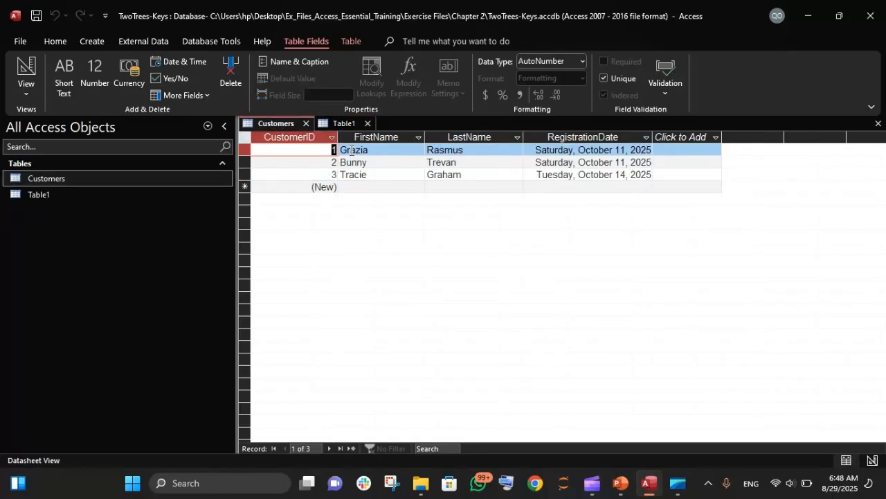
click(322, 153)
key(BackSpace)
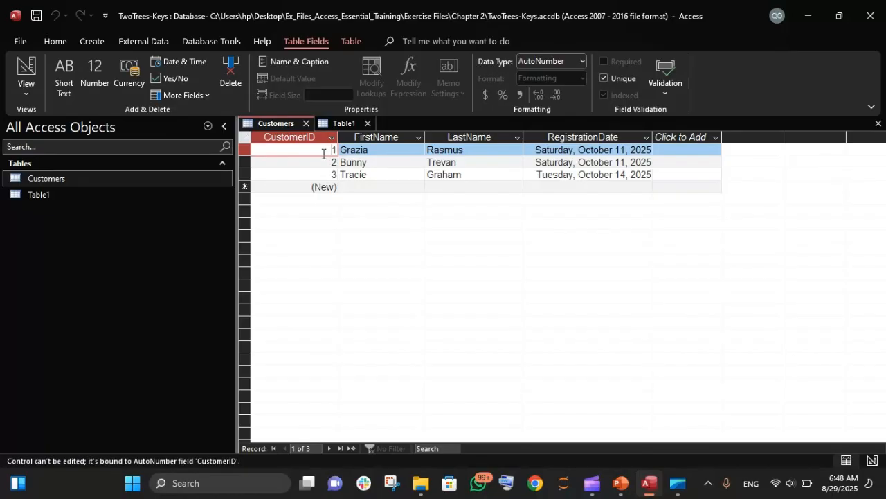
click(321, 137)
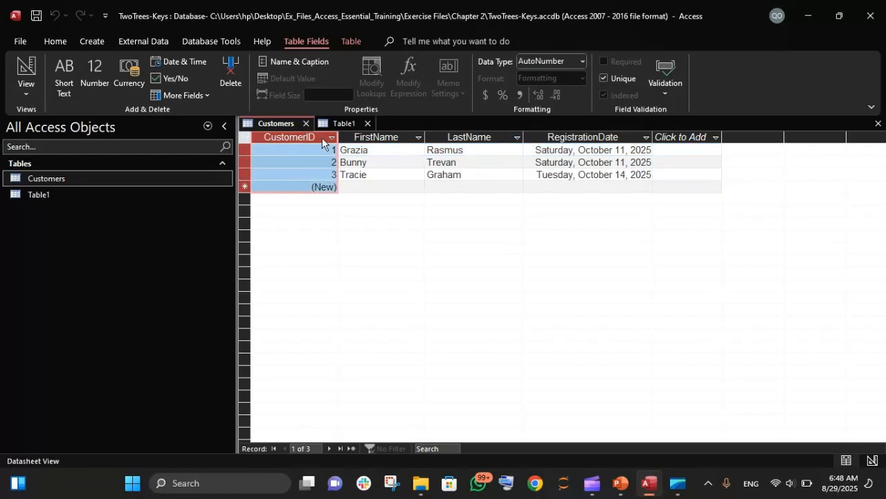
right_click(321, 137)
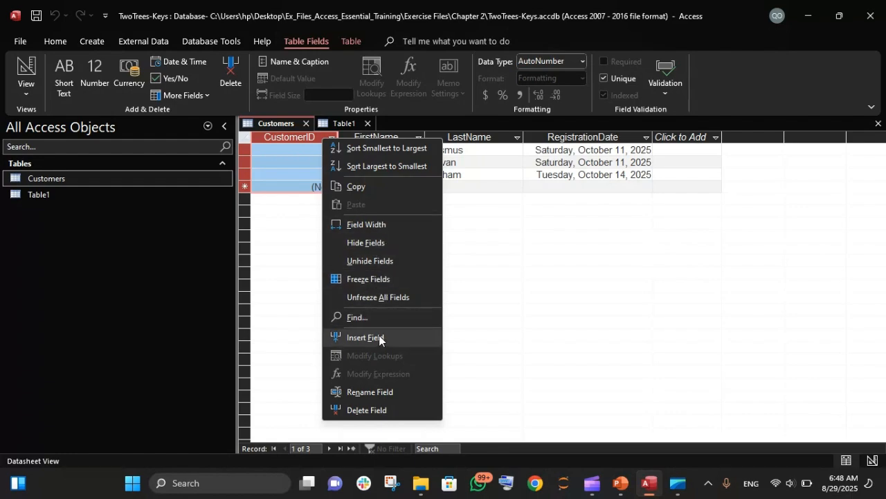
click(283, 354)
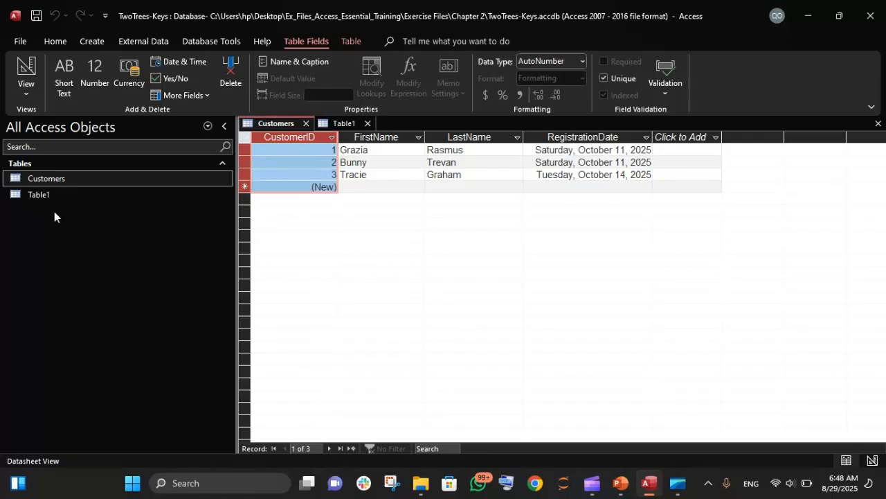
Step: Enter 3 as the Lagos record's customer_id in Table1
click(36, 200)
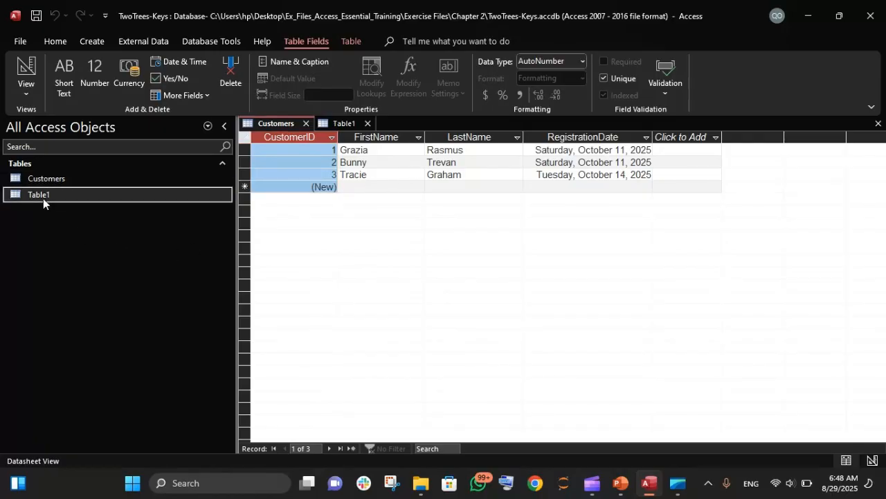
click(344, 124)
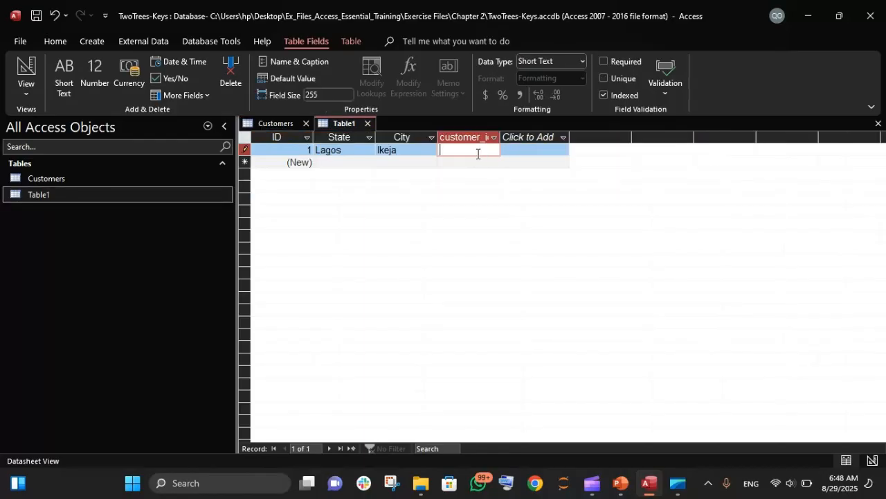
text(3)
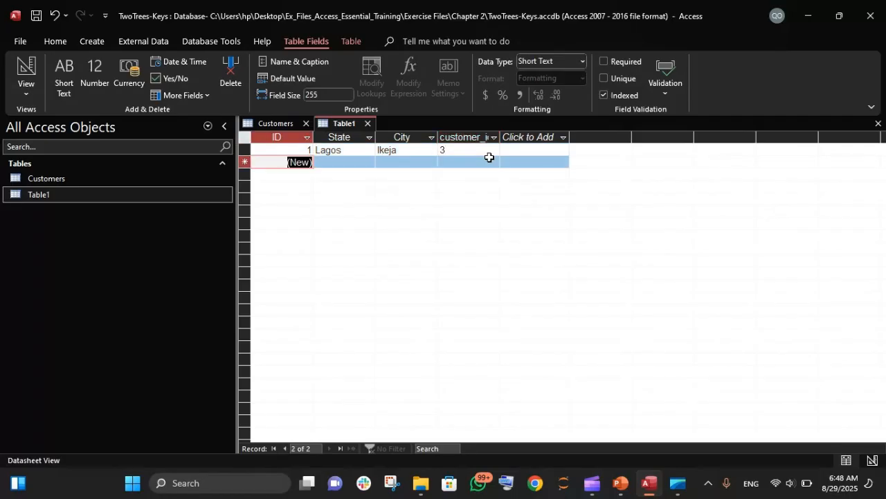
key(Tab)
Step: Start a second record with State set to Kwara
key(2)
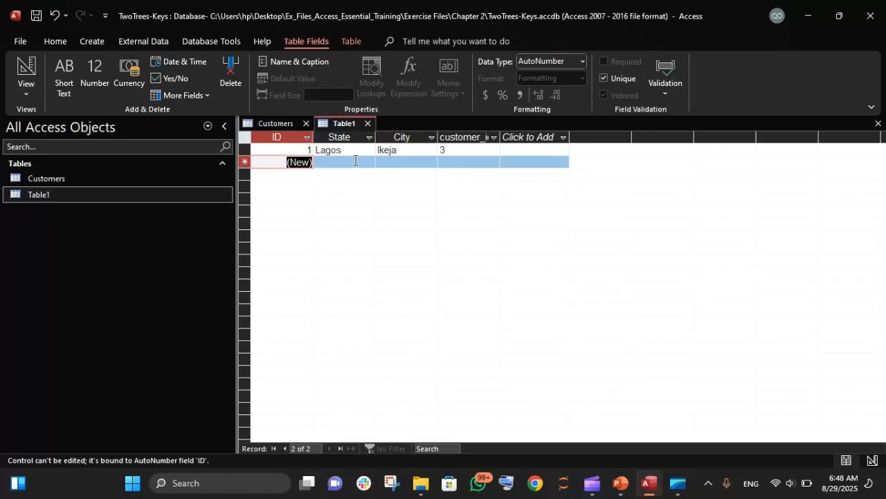
click(355, 160)
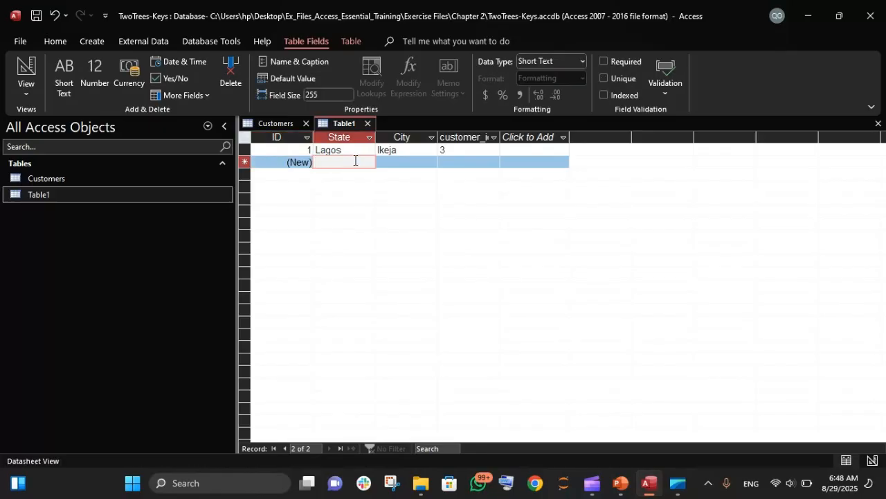
key(Caps_Lock)
text(Kwata)
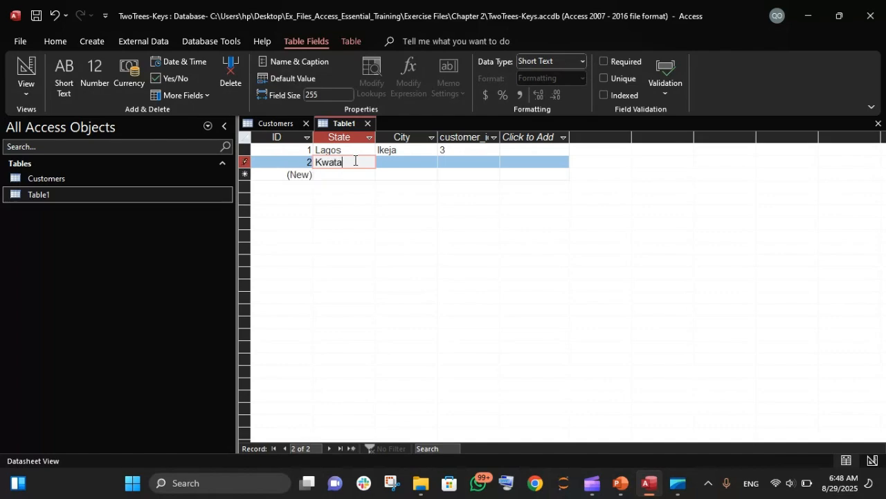
key(BackSpace)
key(BackSpace)
text(ra)
key(Tab)
Step: Enter Ilorin as the second record's City and 1 as its customer_id
key(Caps_Lock)
text(I)
key(Caps_Lock)
text(lor)
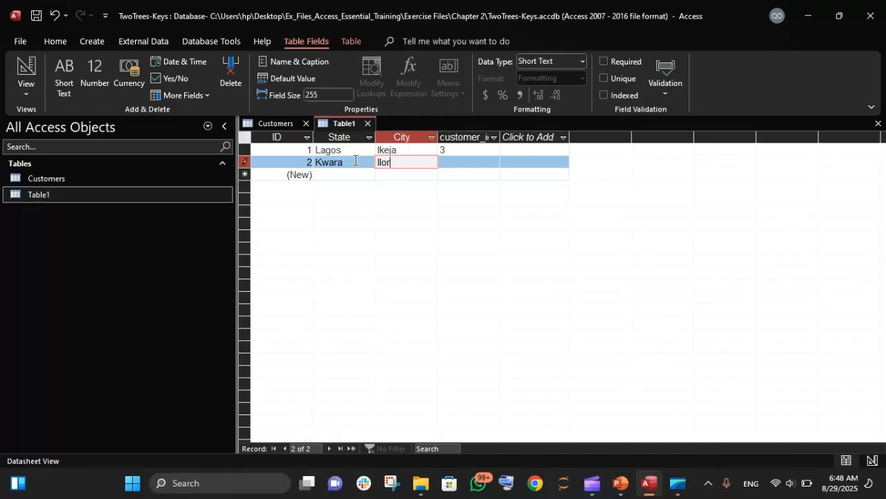
text(in)
key(Tab)
text(1)
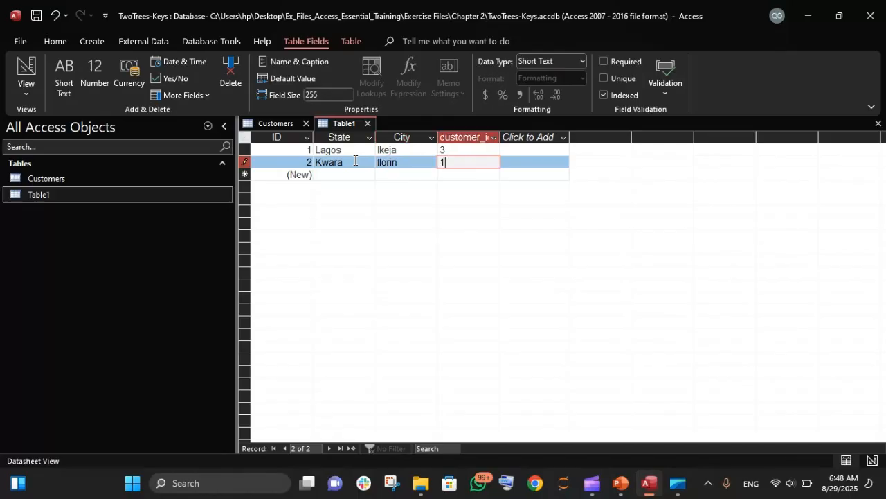
Step: Start a third record with State set to Oyo
key(Tab)
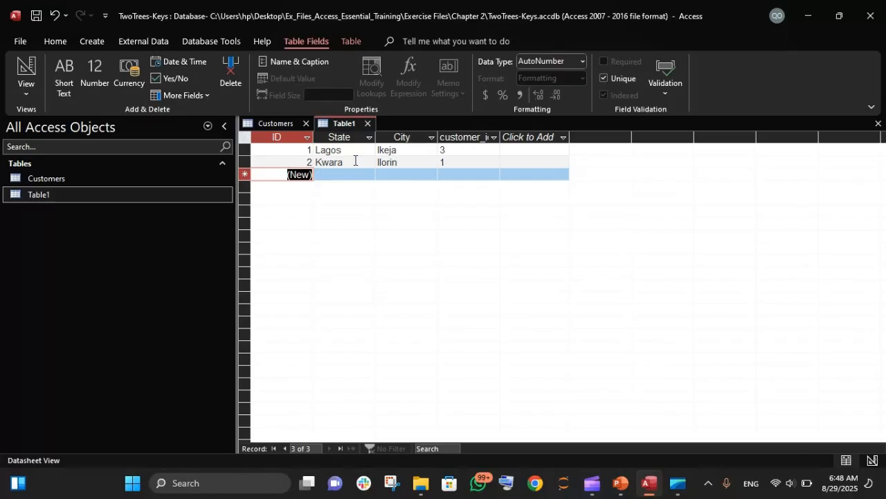
key(Tab)
key(Caps_Lock)
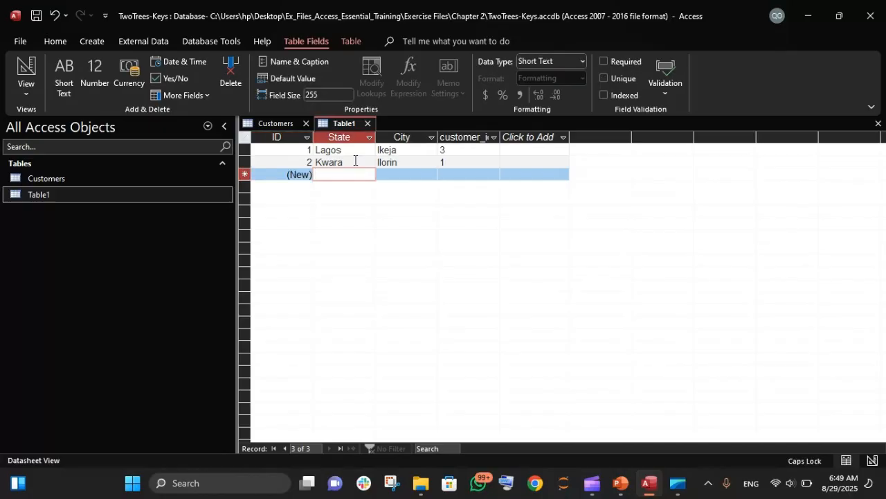
text(O)
key(Caps_Lock)
text(yo)
key(Tab)
key(Caps_Lock)
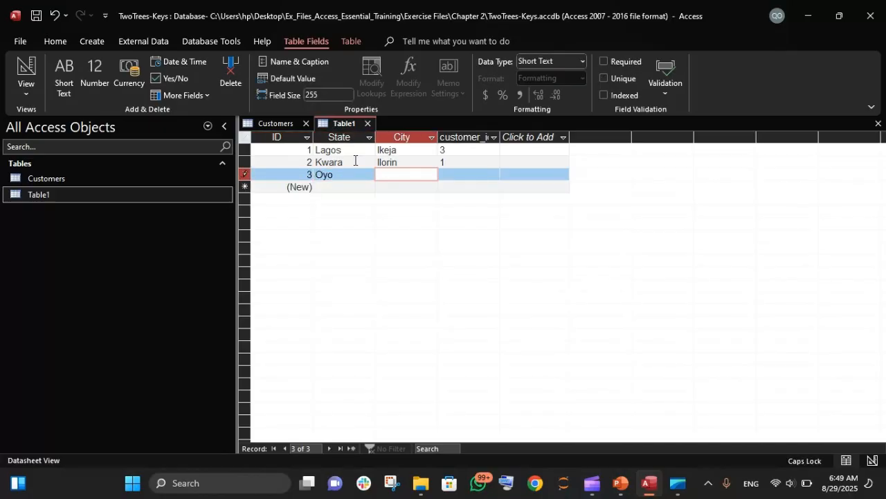
Step: Enter Ibadan as the third record's City and 2 as its customer_id
text(I)
key(Caps_Lock)
text(badab)
key(BackSpace)
text(n)
key(Tab)
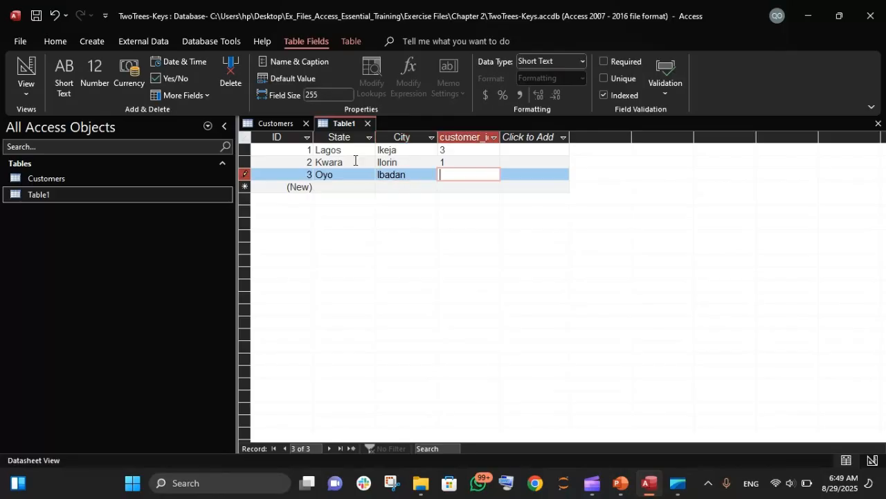
text(2)
key(Tab)
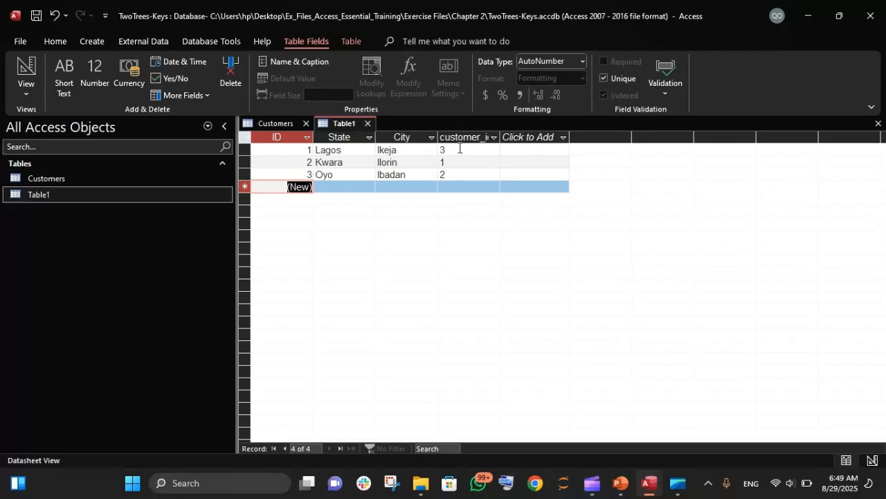
Step: Open the Customers table to compare it with Table1, then return to Table1
click(100, 177)
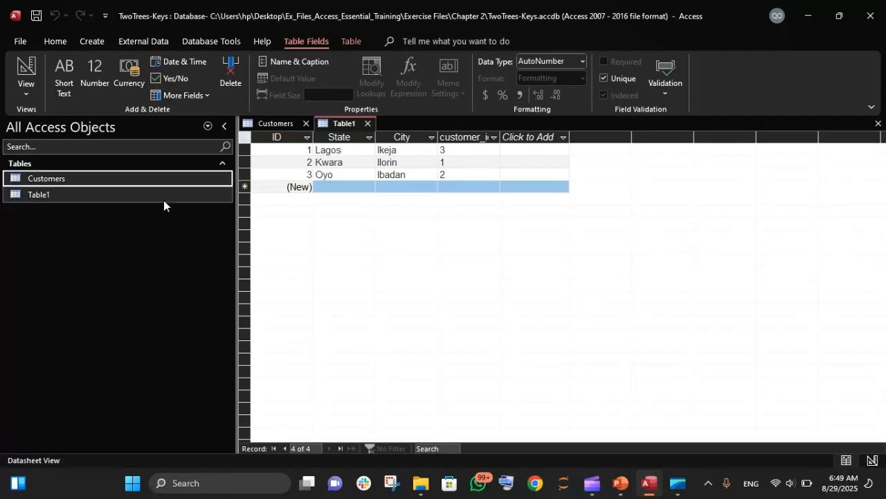
double_click(42, 181)
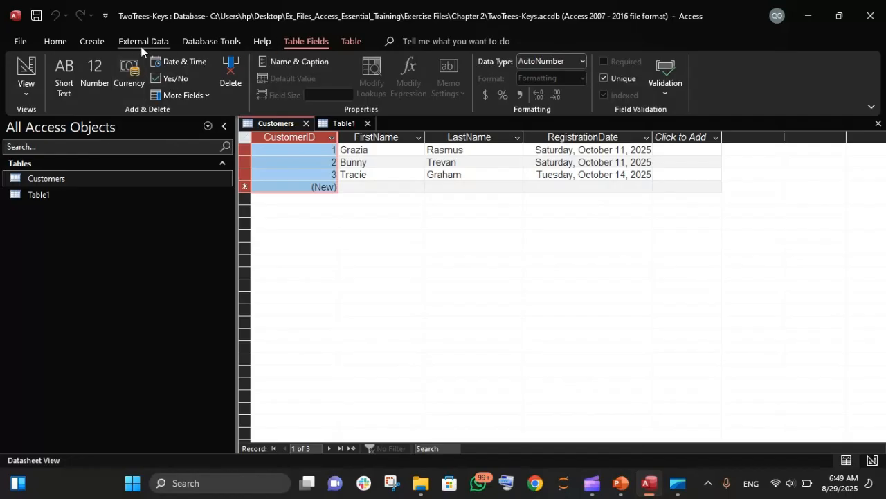
click(124, 43)
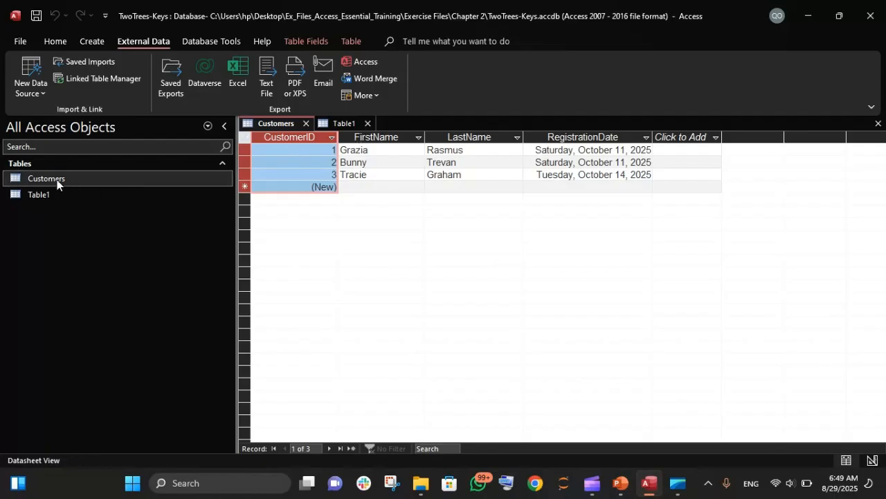
click(39, 194)
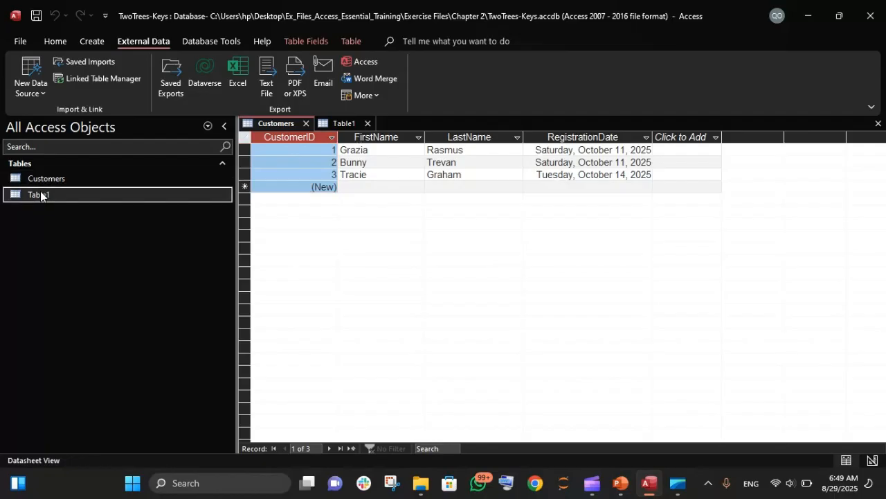
double_click(41, 194)
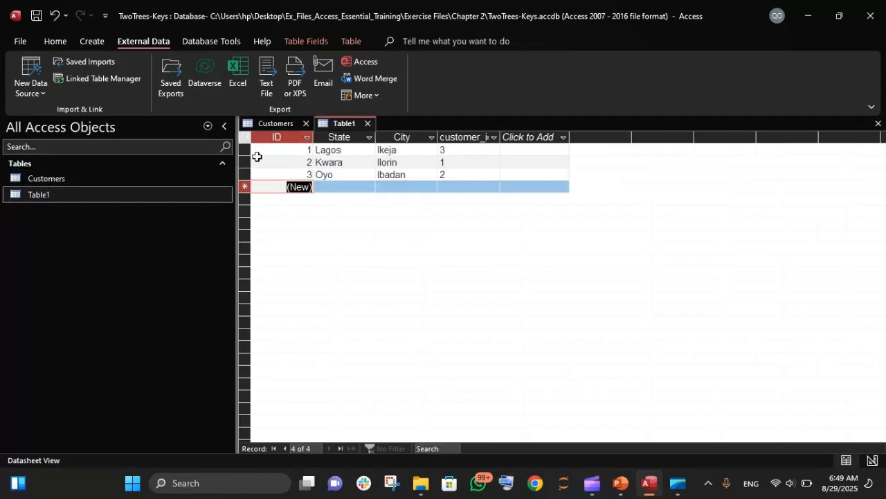
Step: Save Table1 under the name Location
click(482, 138)
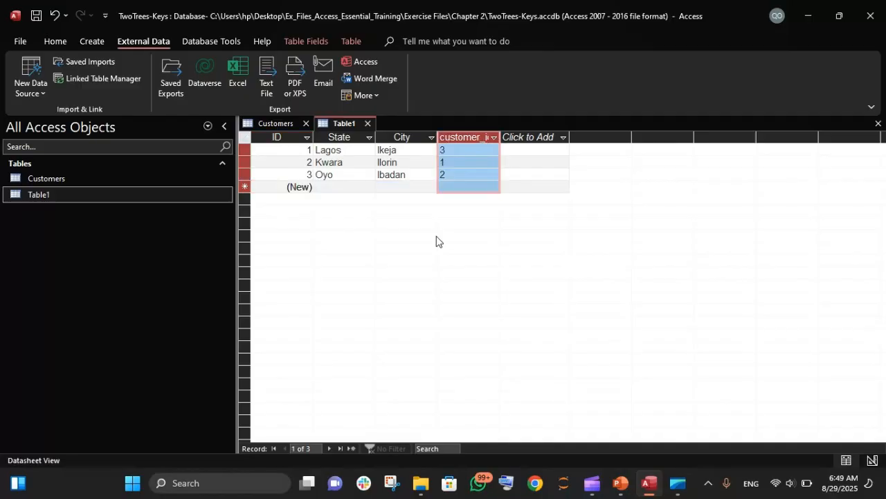
key(ctrl+s)
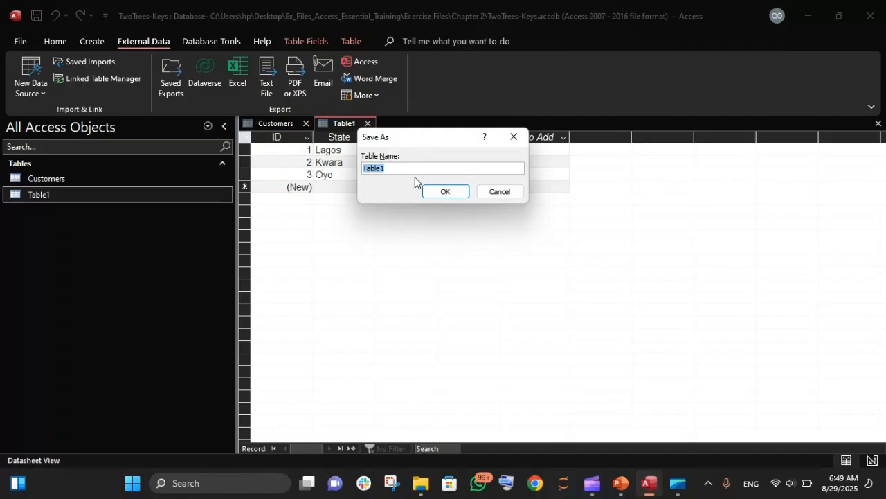
text(Location)
key(Return)
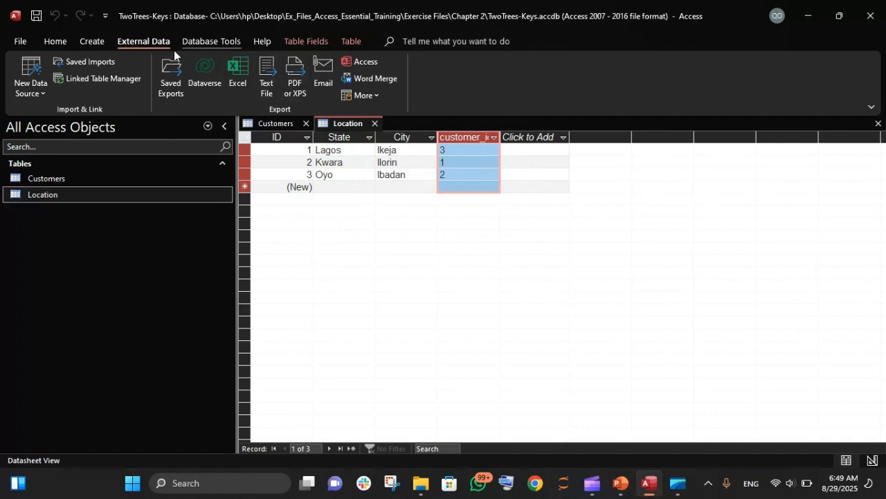
Step: Open the Relationships window and add both the Customers and Location tables
click(92, 41)
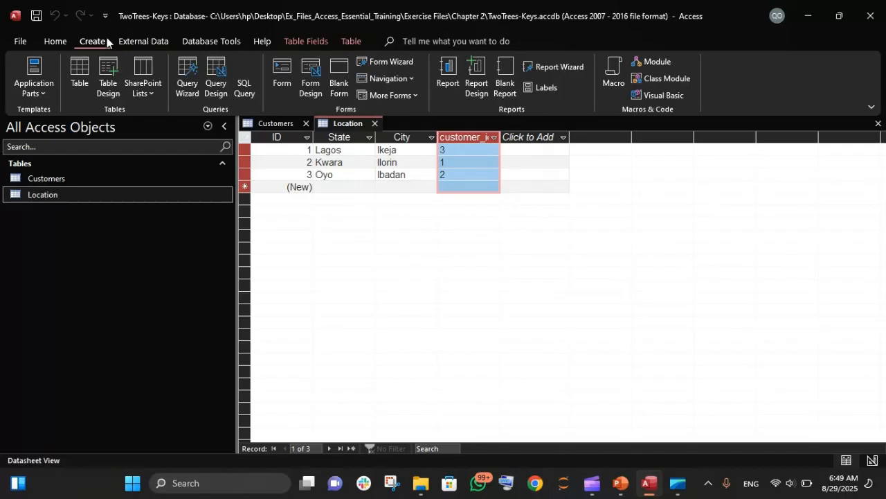
click(197, 40)
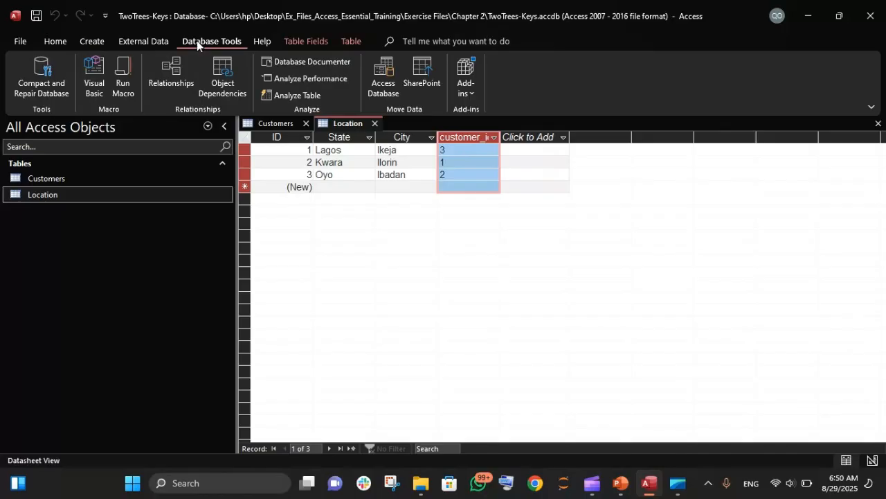
click(160, 67)
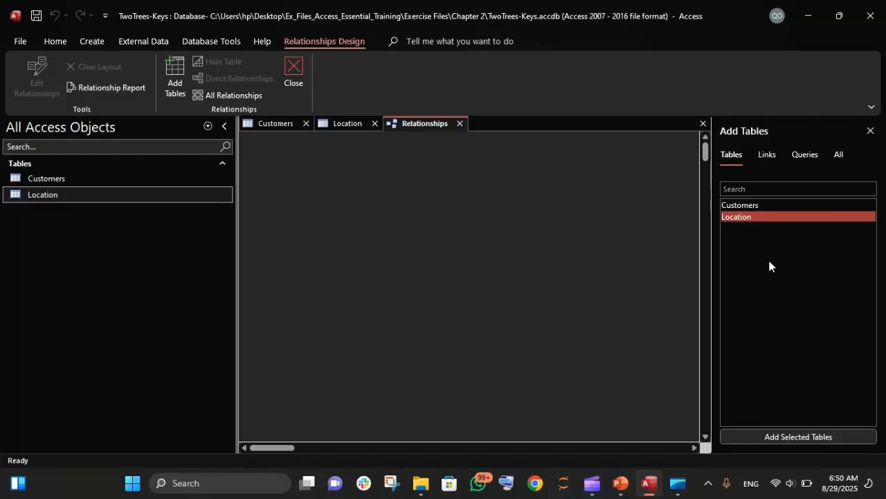
ctrl+click(753, 202)
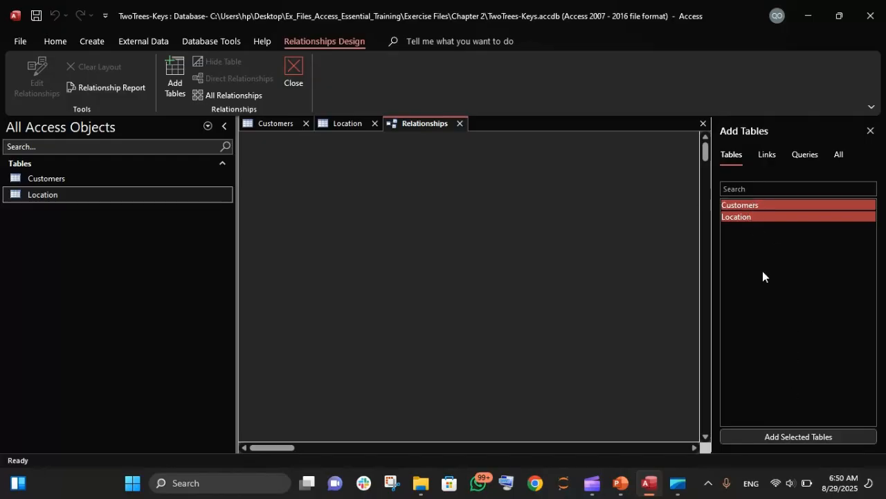
click(793, 436)
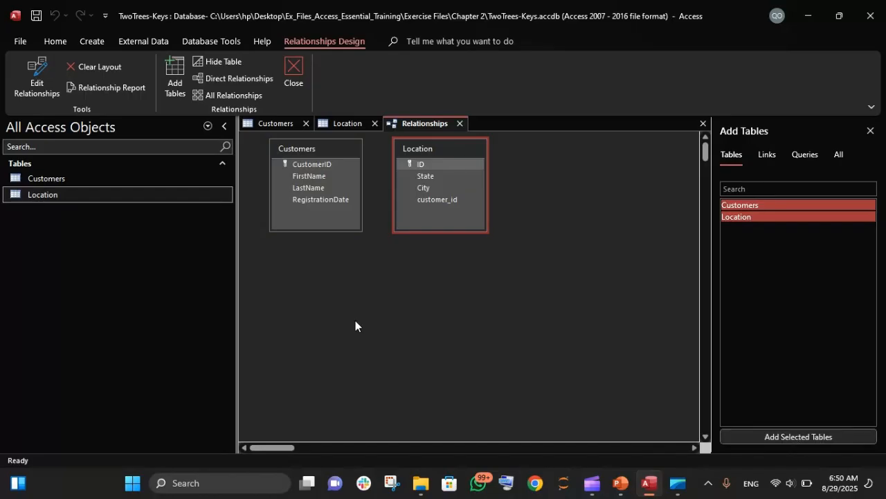
Step: Create a relationship linking Customers' CustomerID to Location's customer_id
click(321, 164)
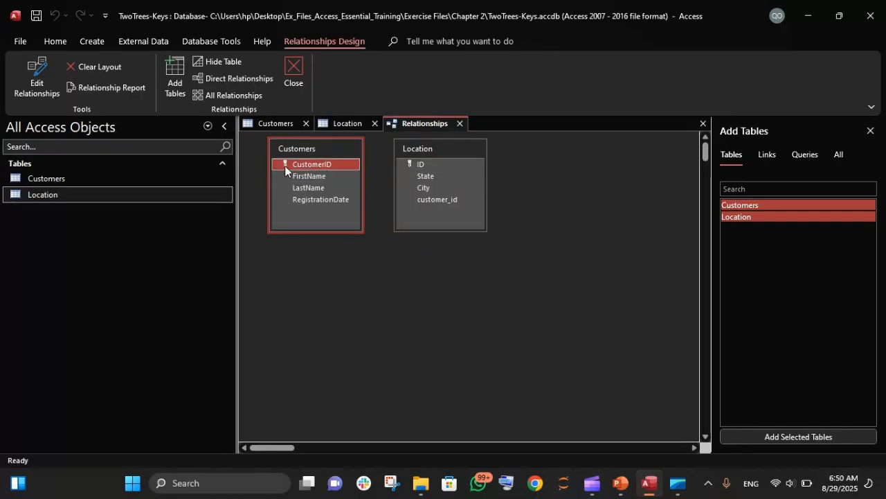
drag(285, 165, 433, 199)
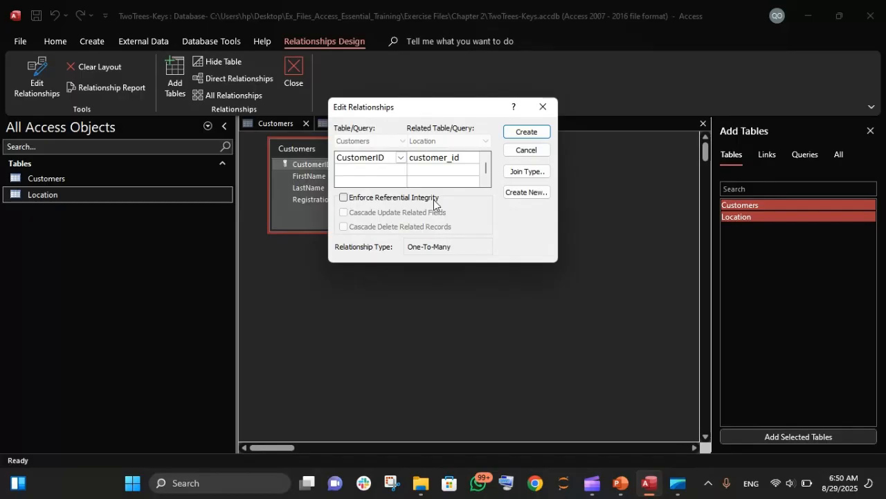
click(526, 132)
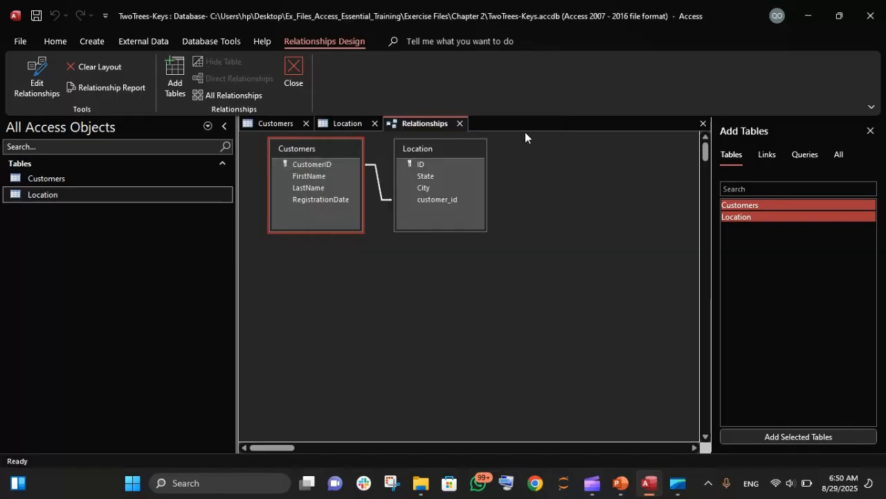
Step: Open the new relationship's settings to review them
click(453, 164)
double_click(381, 196)
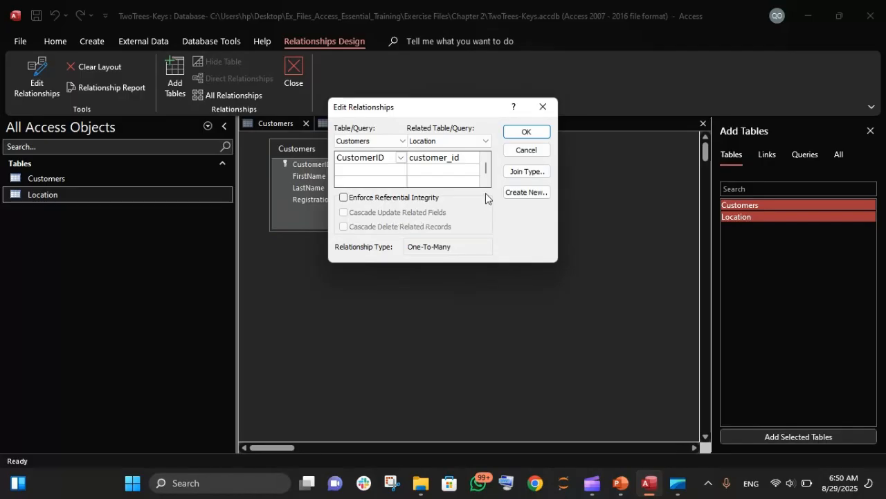
click(527, 130)
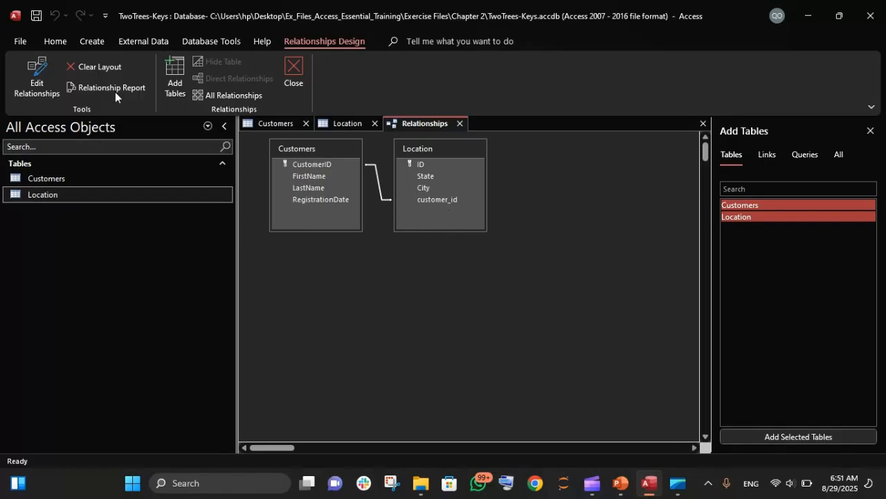
Step: Start a Simple Query Wizard query with the FirstName and RegistrationDate fields from Customers
click(100, 45)
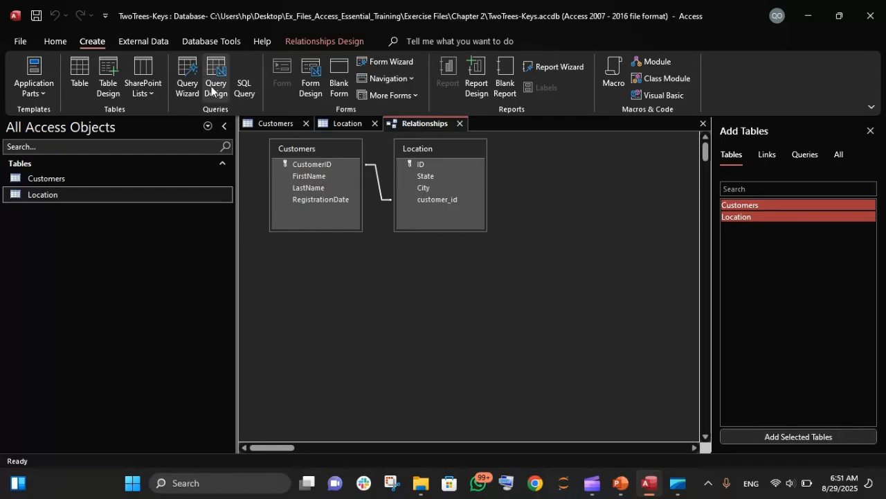
click(188, 86)
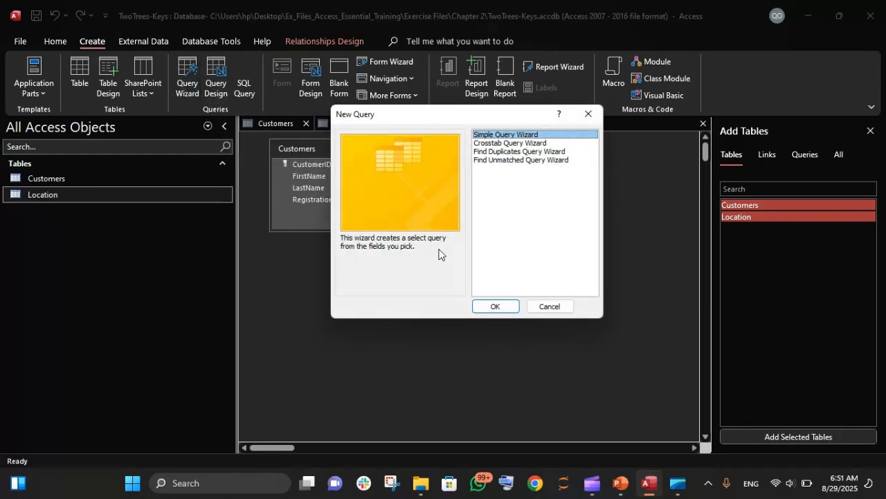
click(506, 307)
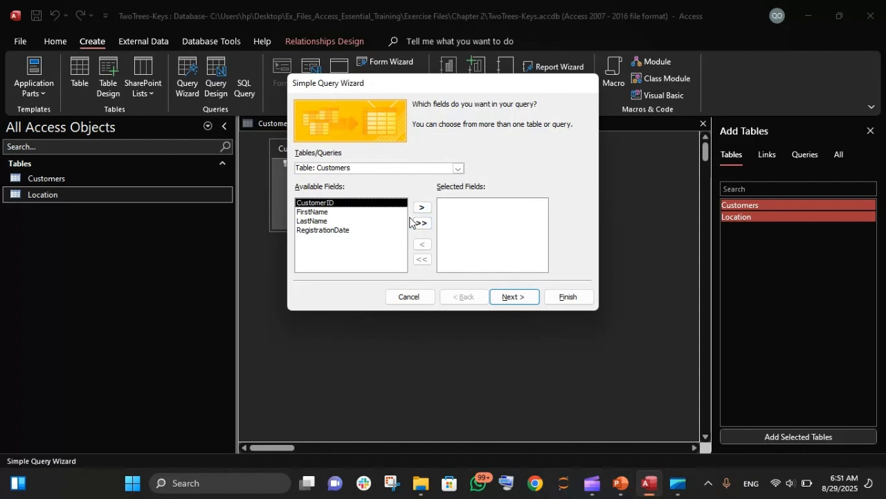
click(327, 213)
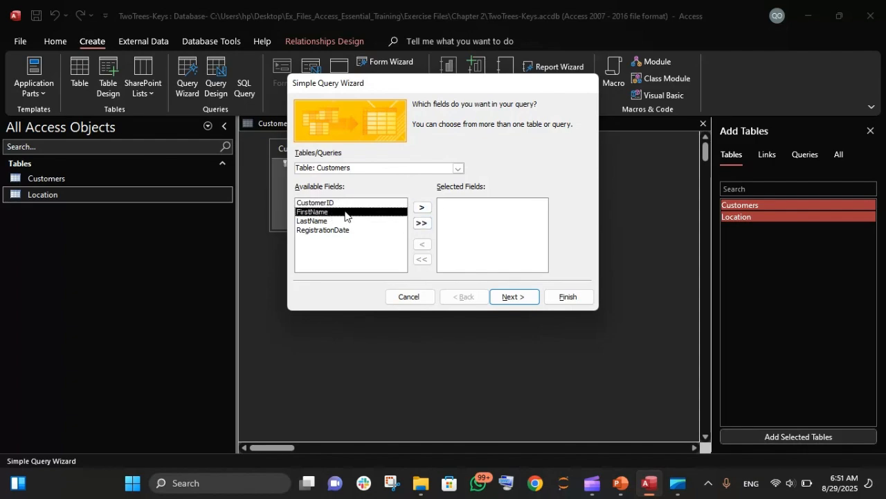
click(419, 207)
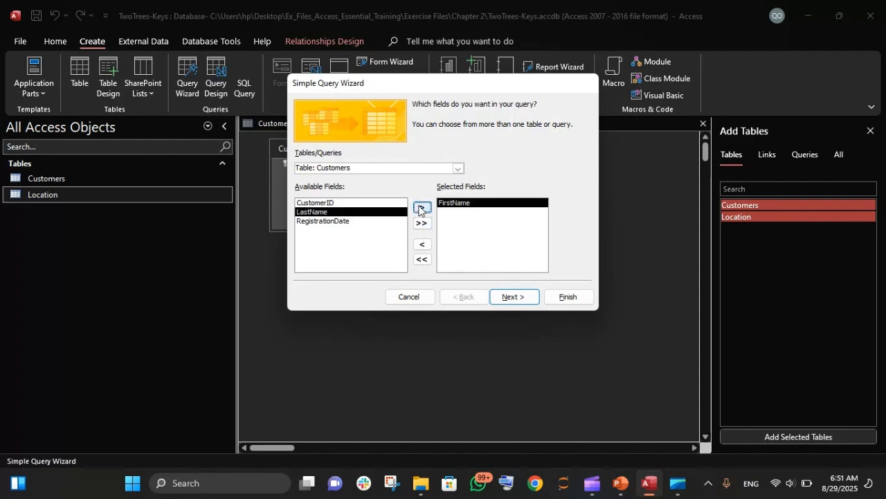
click(350, 222)
click(424, 208)
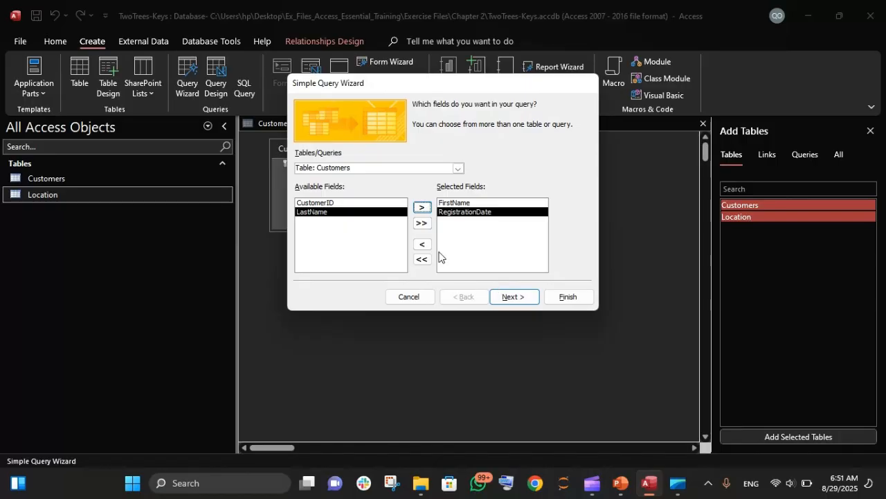
click(501, 296)
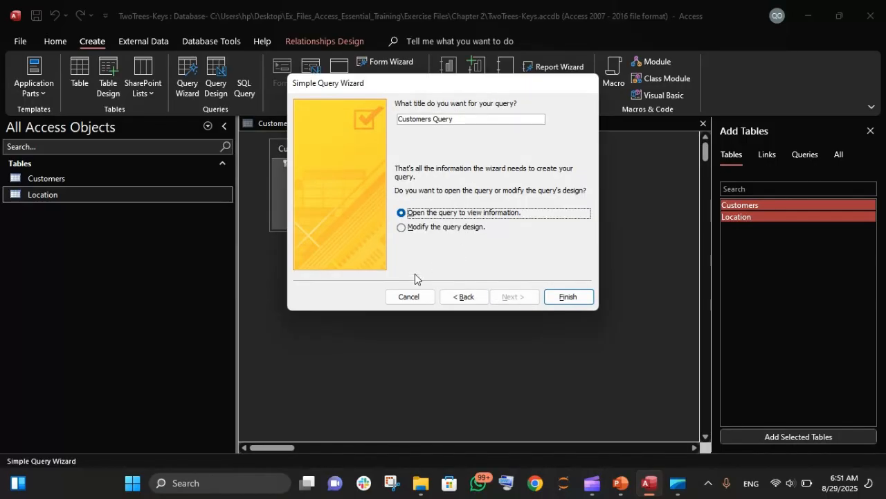
click(450, 297)
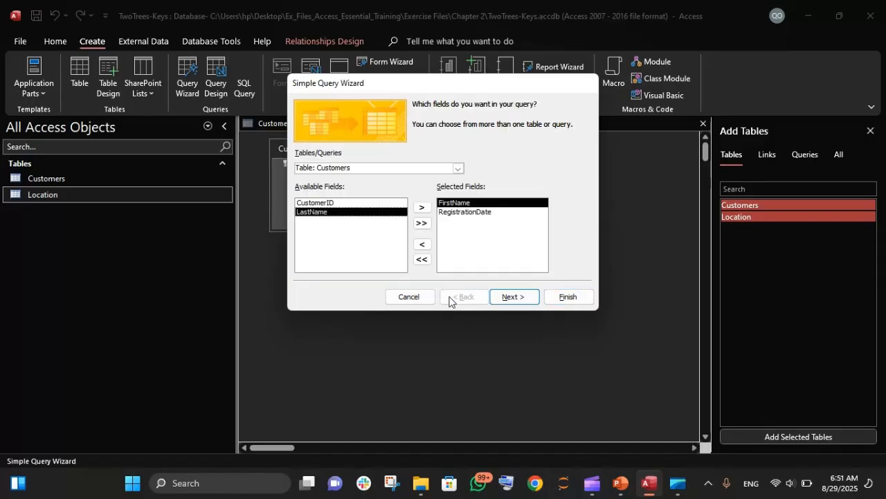
Step: Add the State field from the Location table to the query's selected fields in the Simple Query Wizard
click(457, 168)
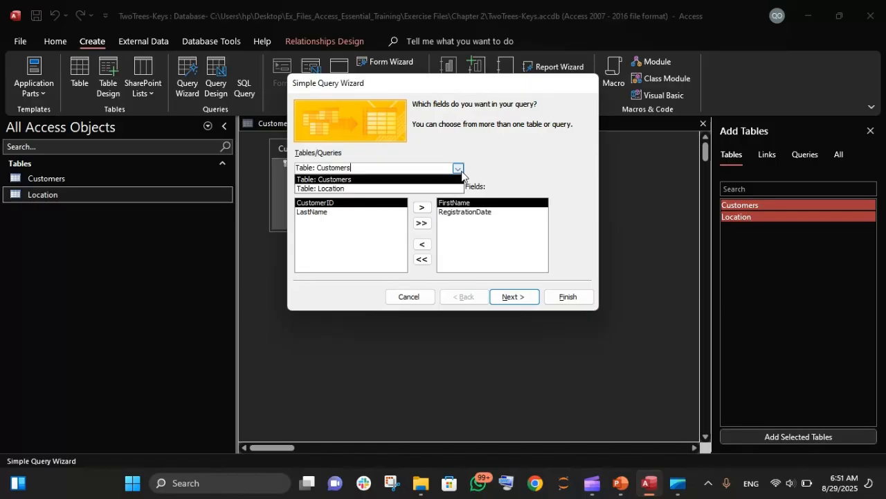
click(402, 189)
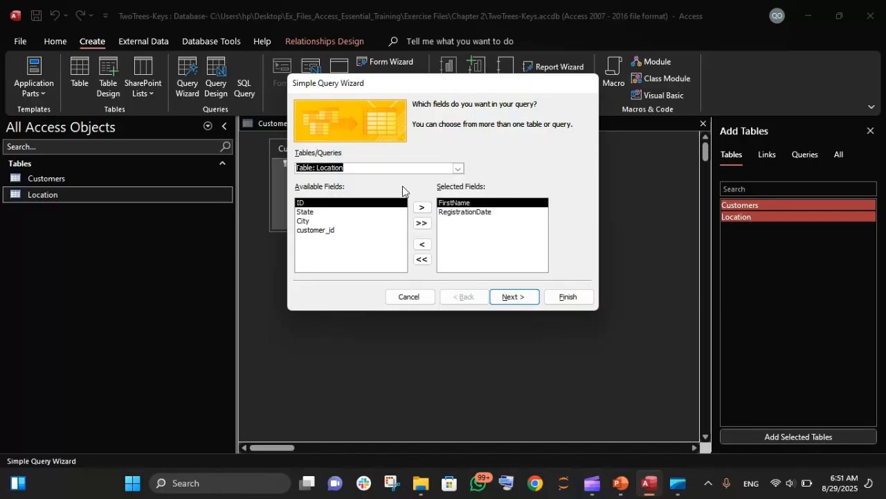
click(306, 211)
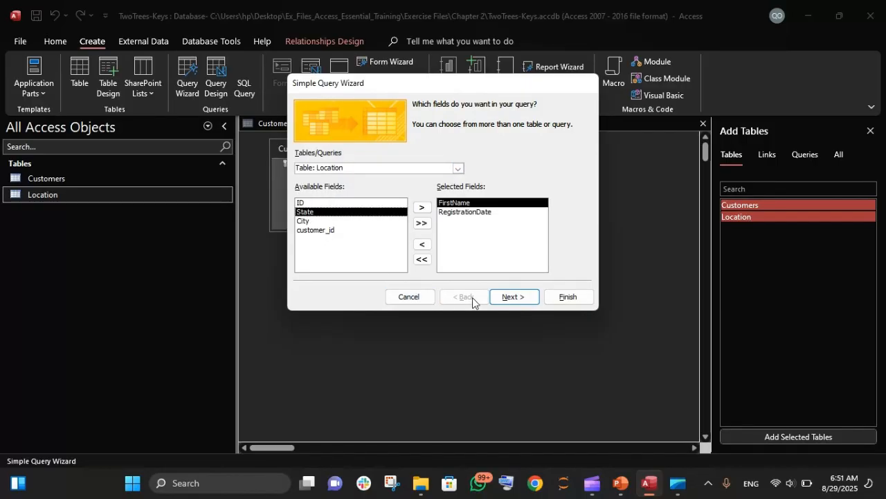
click(506, 298)
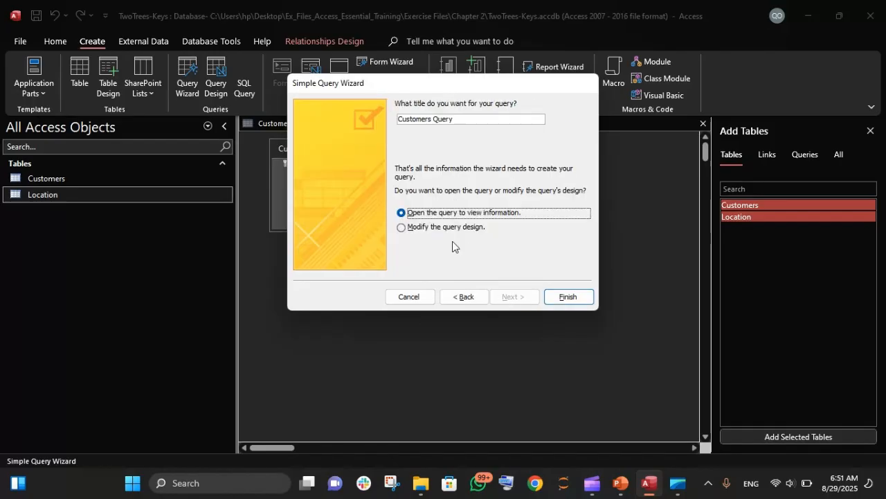
click(462, 297)
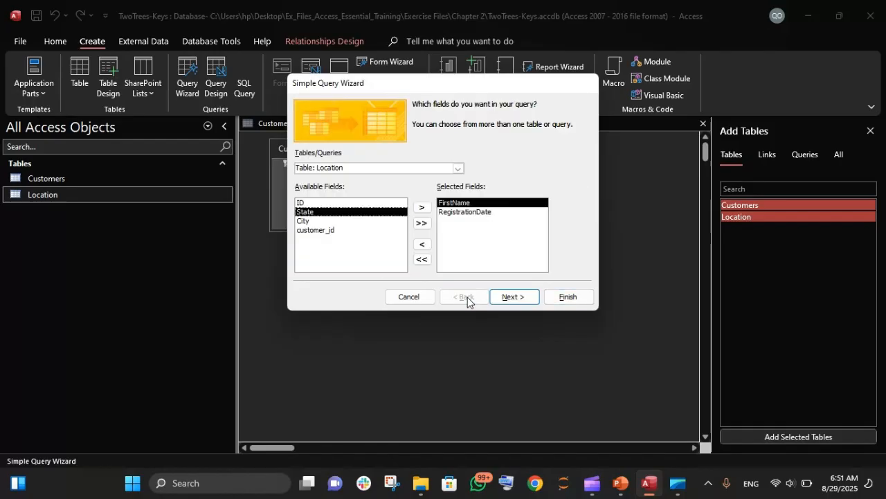
click(422, 208)
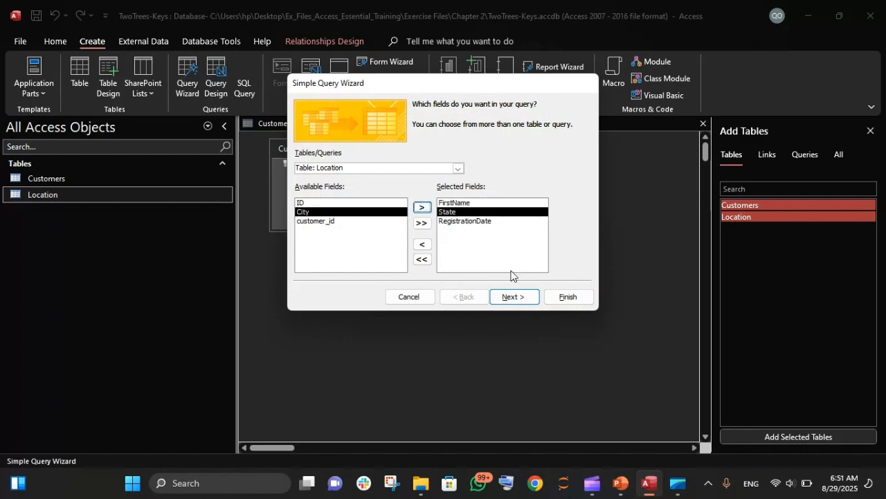
Step: Finish the wizard as a detail query and open the resulting query
click(506, 299)
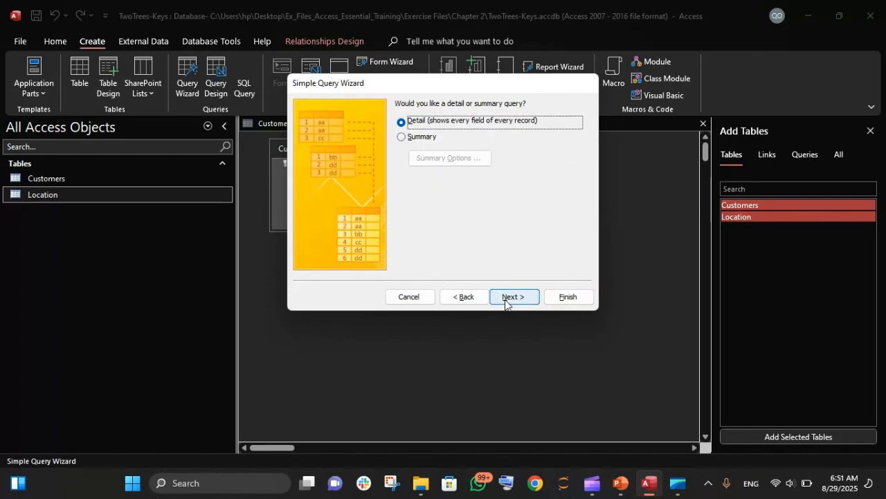
click(505, 300)
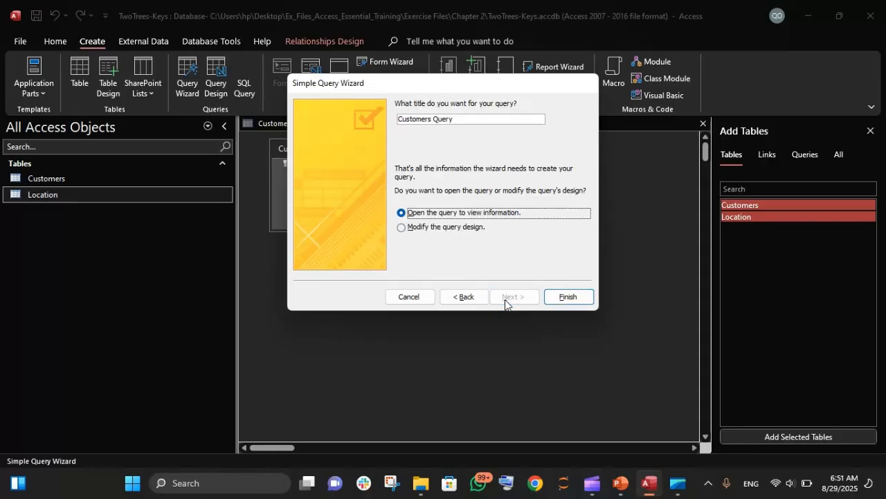
click(568, 298)
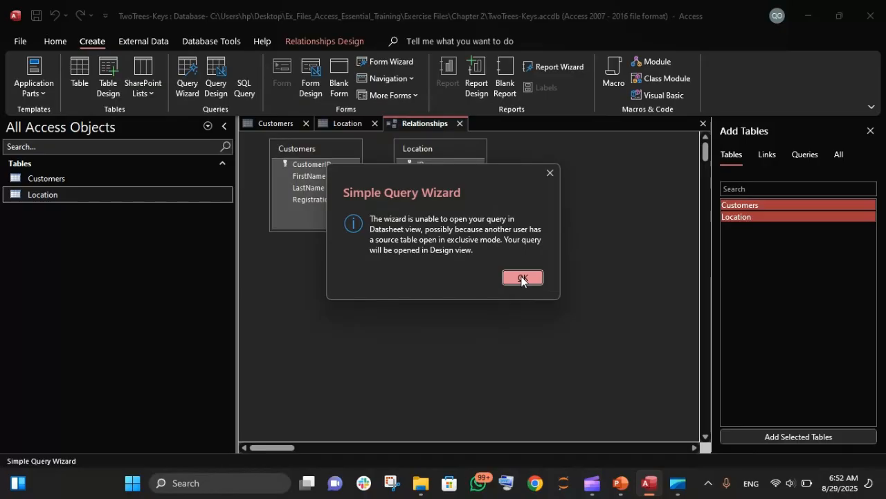
click(521, 277)
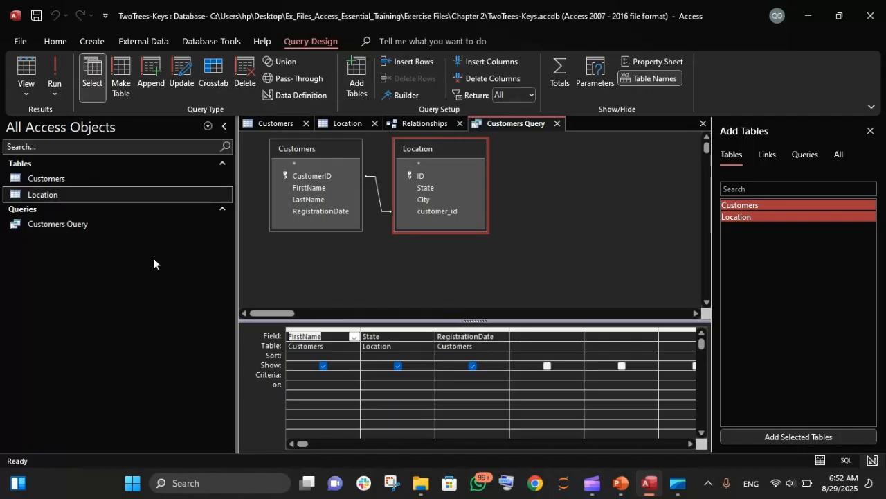
Step: Try to open the Customers Query from the navigation pane to view its results
click(43, 224)
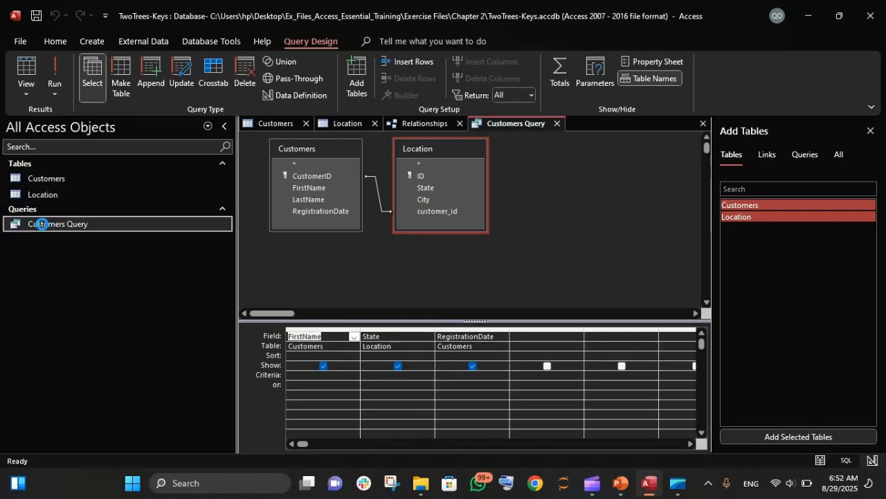
double_click(42, 224)
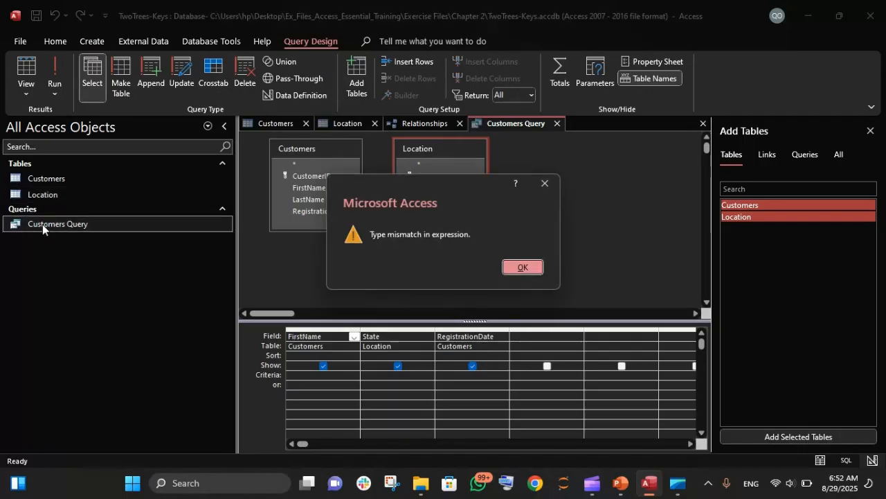
click(520, 270)
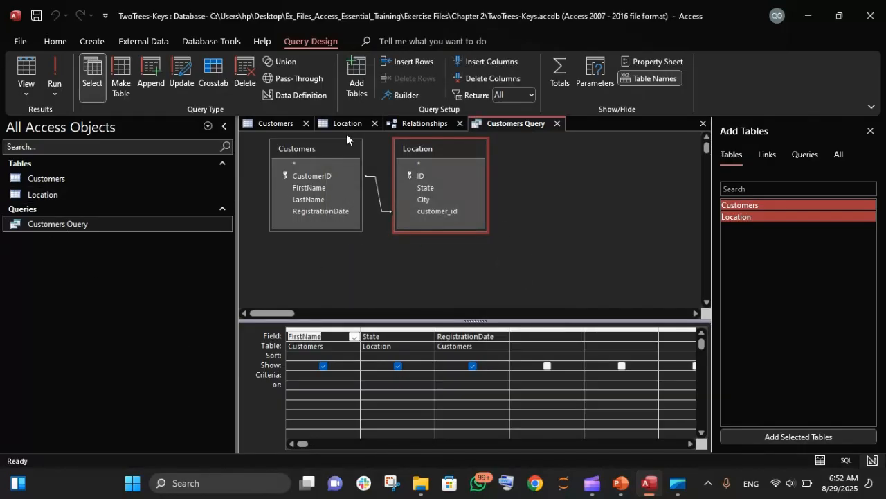
Step: Switch the Customers Query to SQL view
click(418, 123)
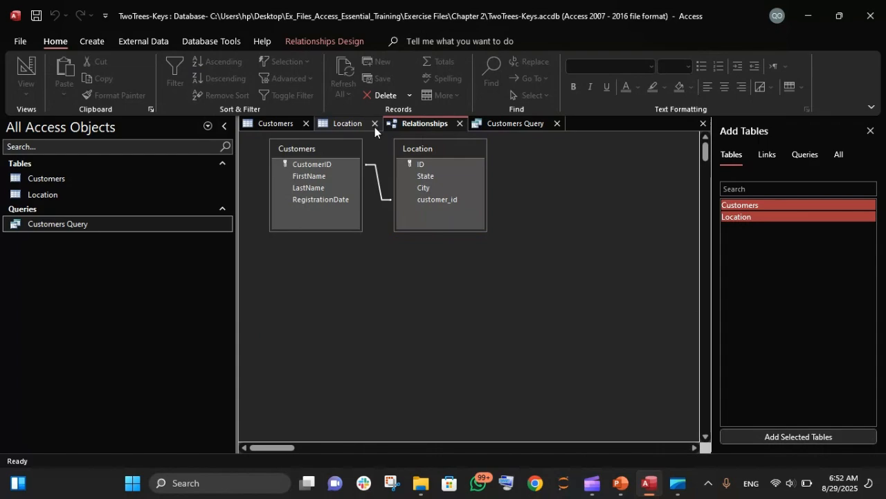
click(506, 123)
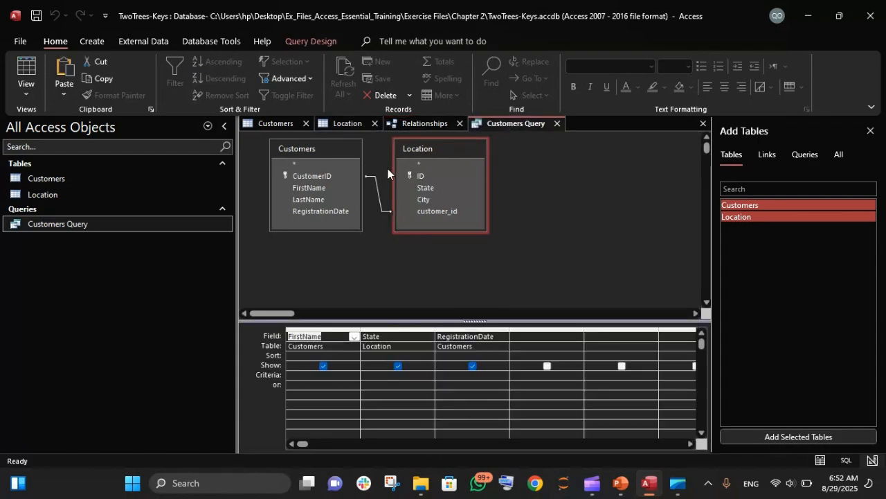
click(26, 89)
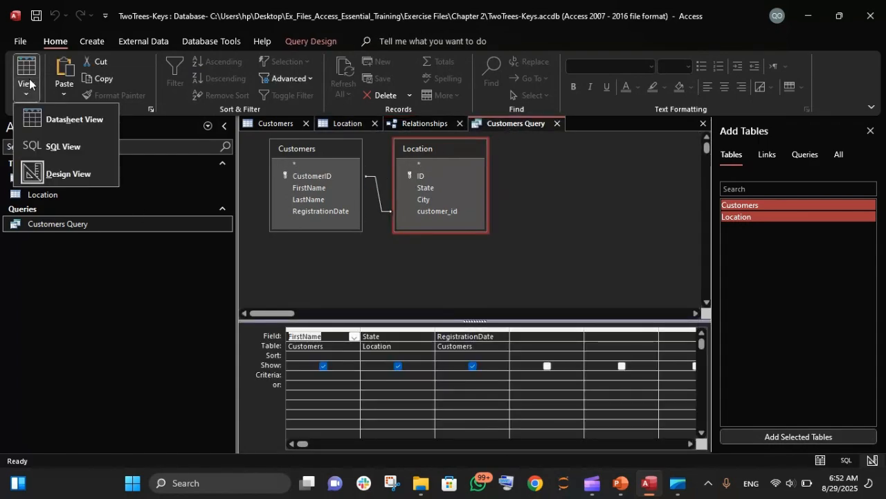
click(58, 145)
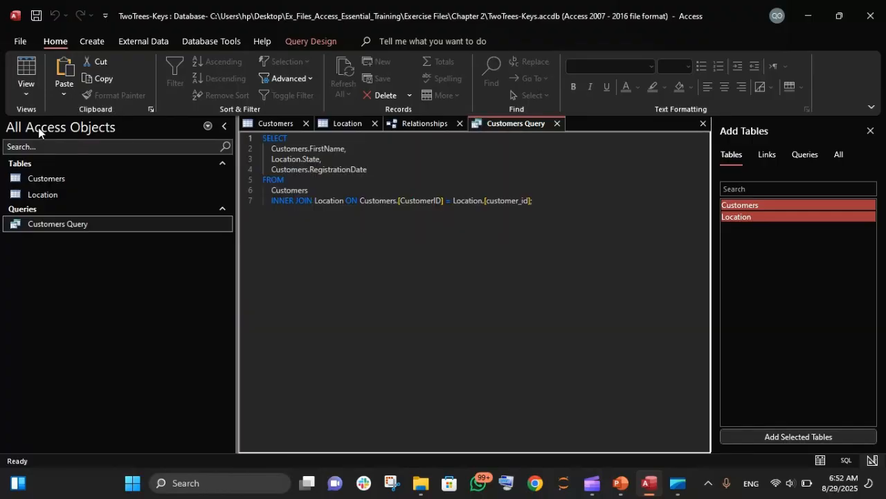
Step: Examine the SQL statement's selected fields and its inner join condition
click(30, 86)
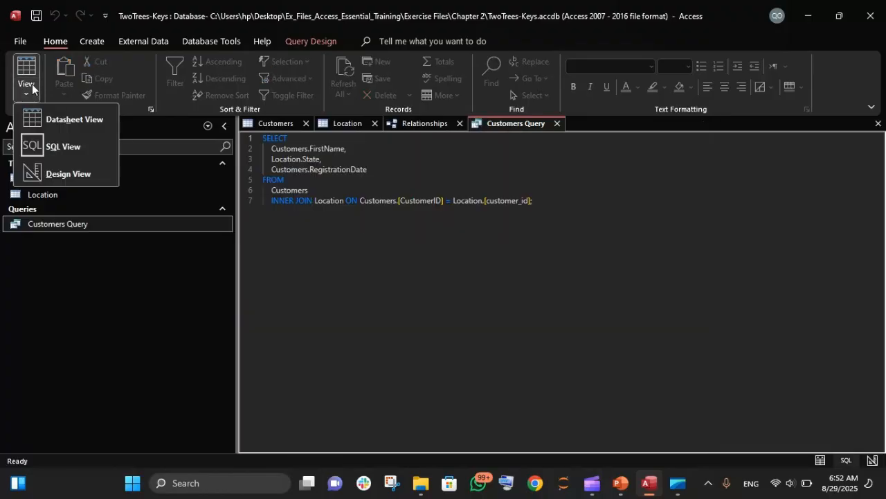
click(306, 228)
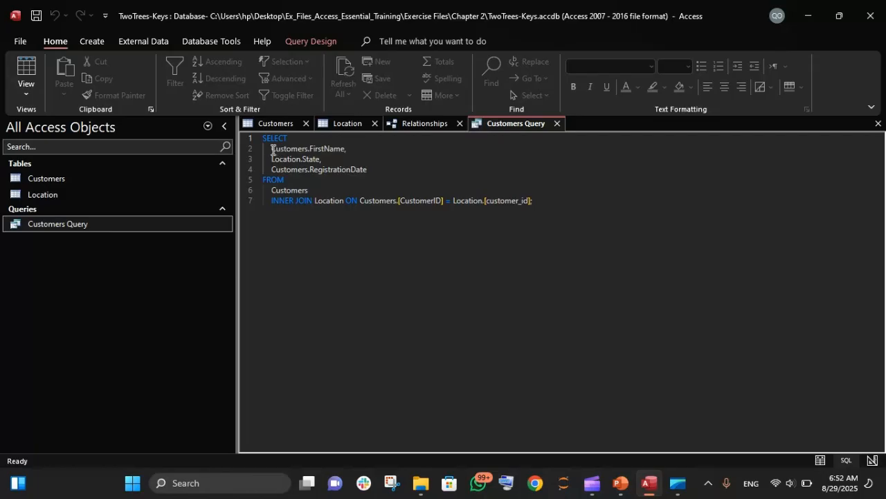
drag(272, 149, 325, 184)
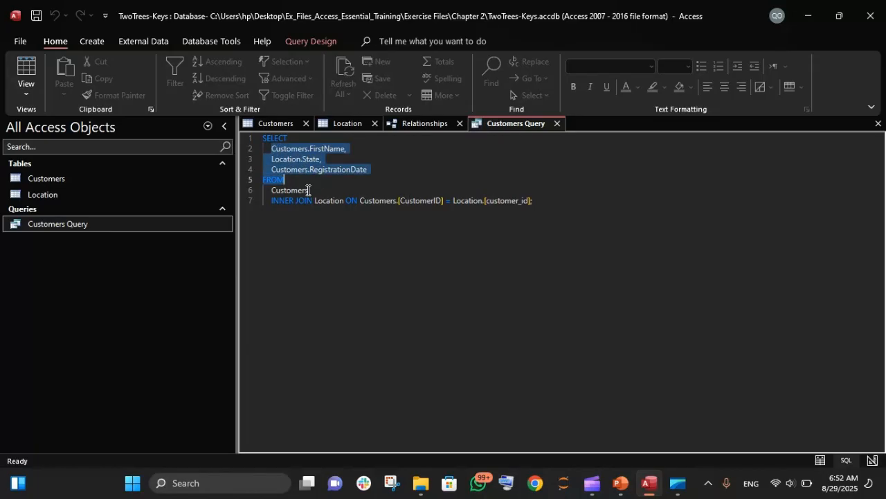
click(321, 207)
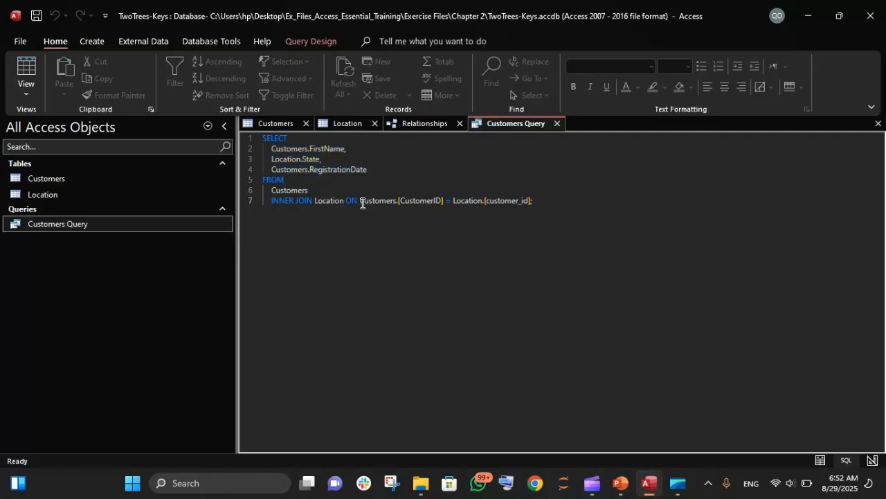
drag(361, 203, 540, 203)
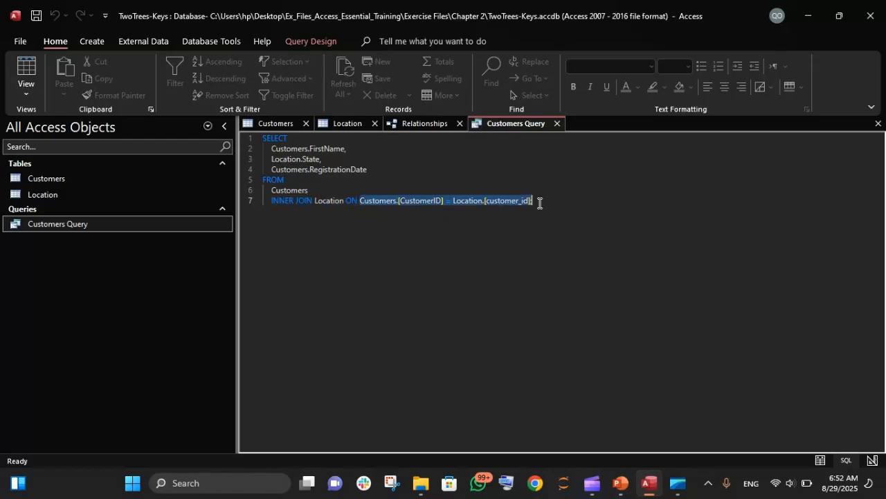
click(428, 219)
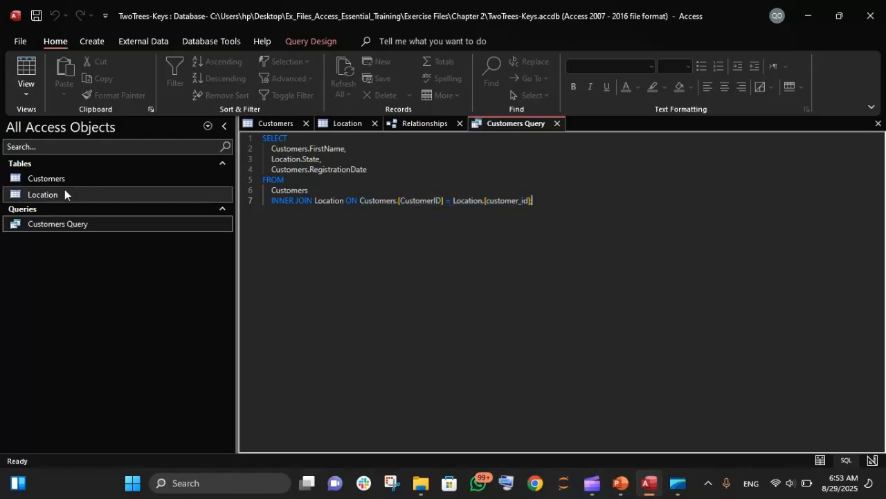
Step: Inspect the Customers and Location table datasheets, the relationship diagram, and rerun the query
click(277, 124)
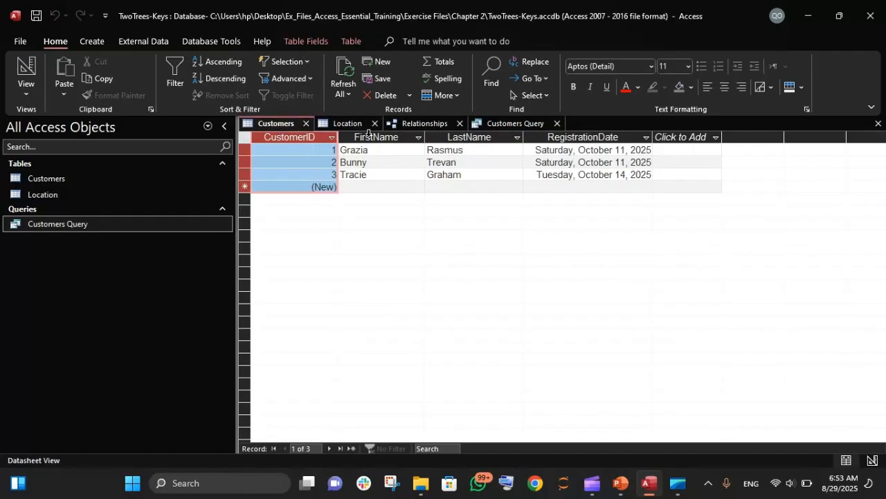
click(369, 136)
click(346, 123)
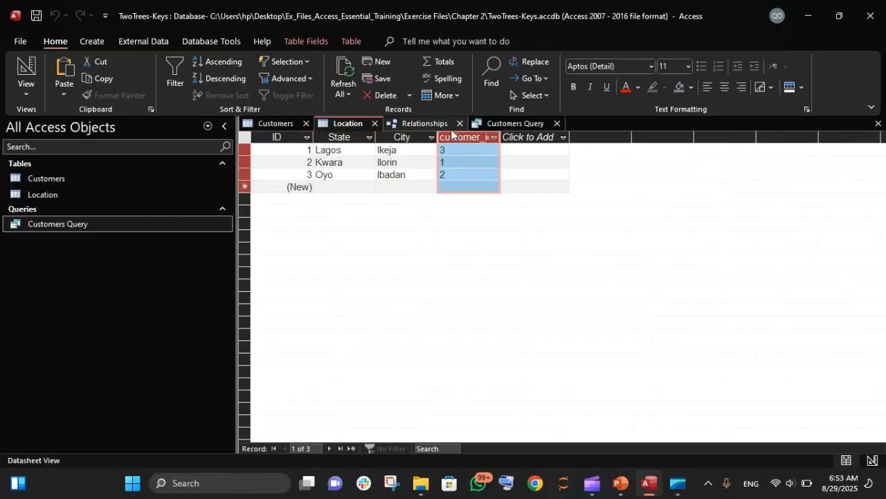
click(492, 122)
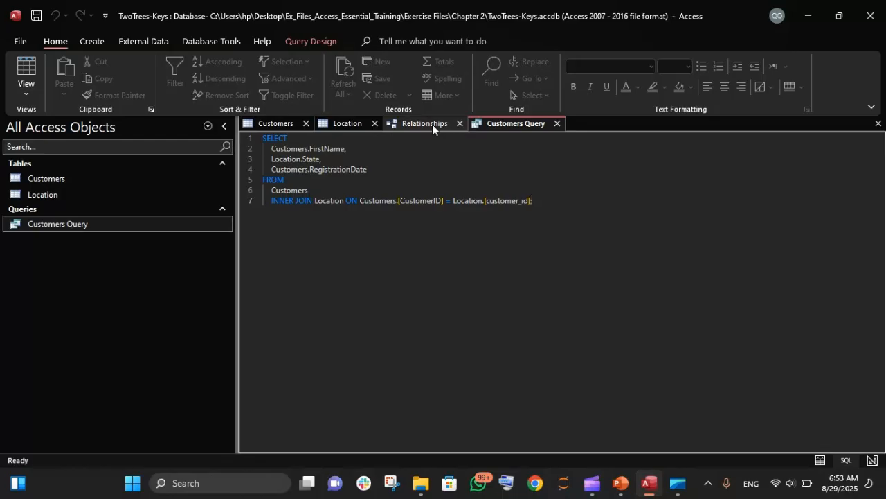
click(432, 124)
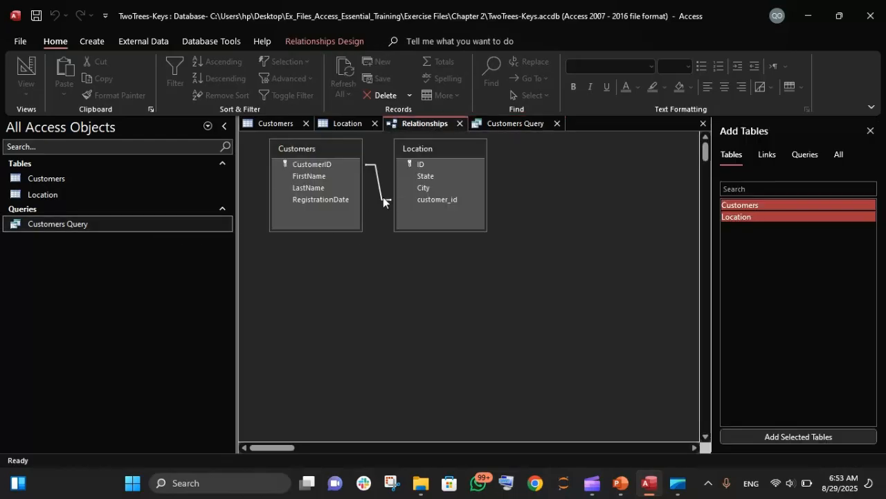
click(511, 124)
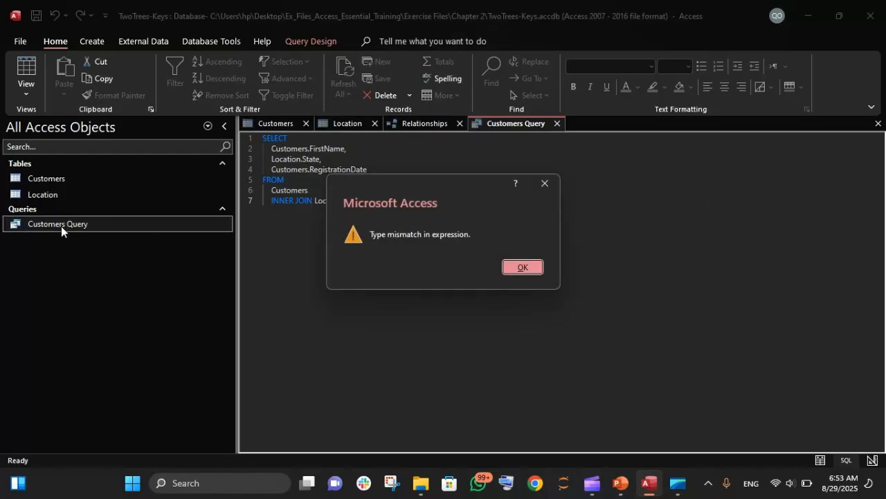
click(524, 267)
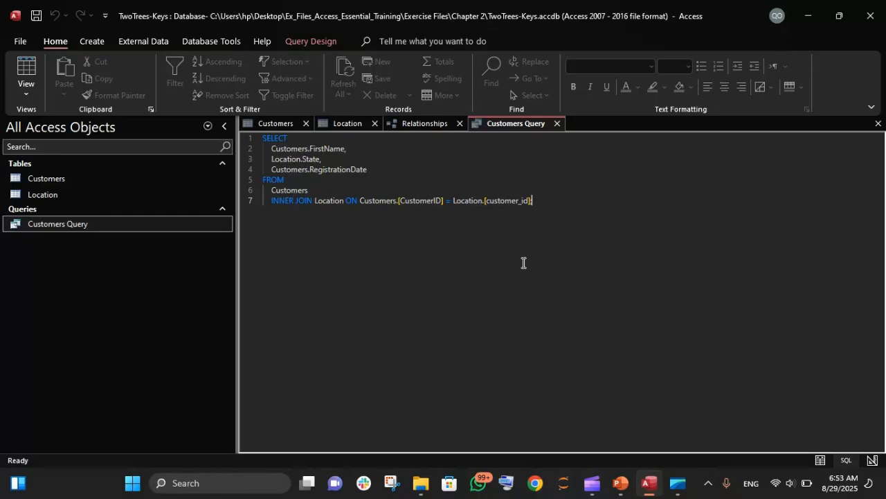
Step: Compare the relationship diagram with the join condition in the query's SQL statement
click(419, 123)
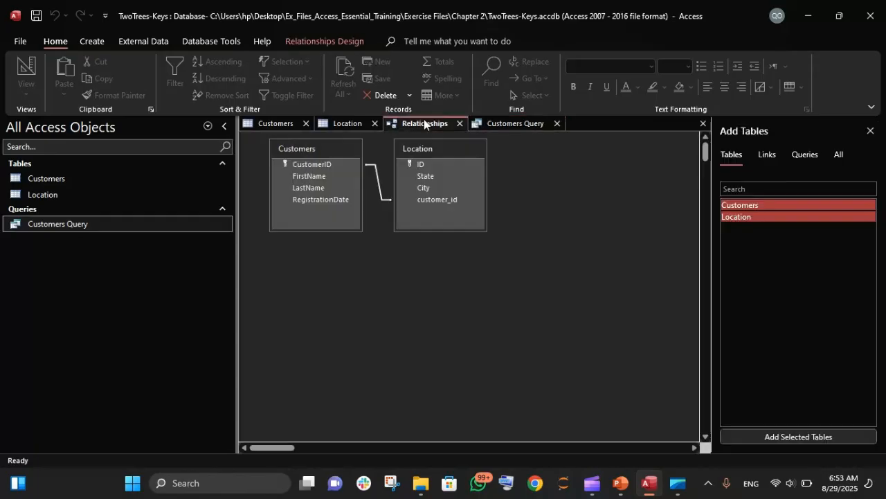
click(516, 123)
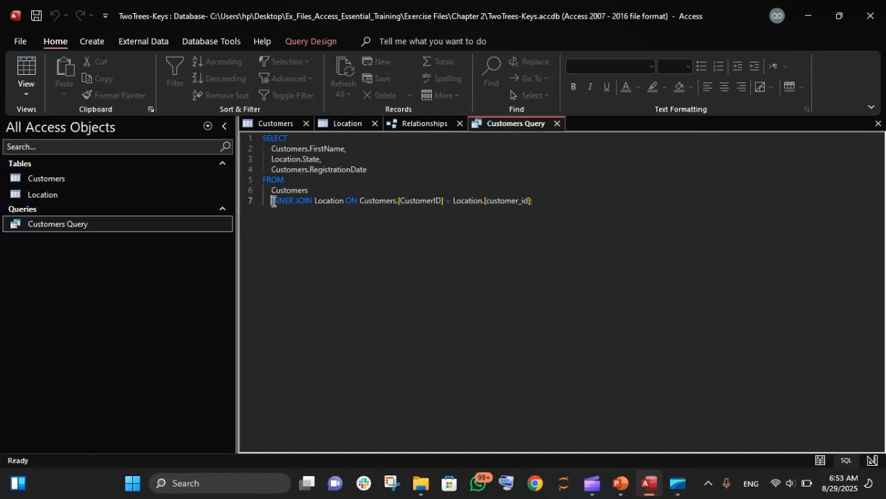
double_click(272, 201)
drag(321, 206, 526, 208)
click(526, 206)
drag(360, 200, 540, 199)
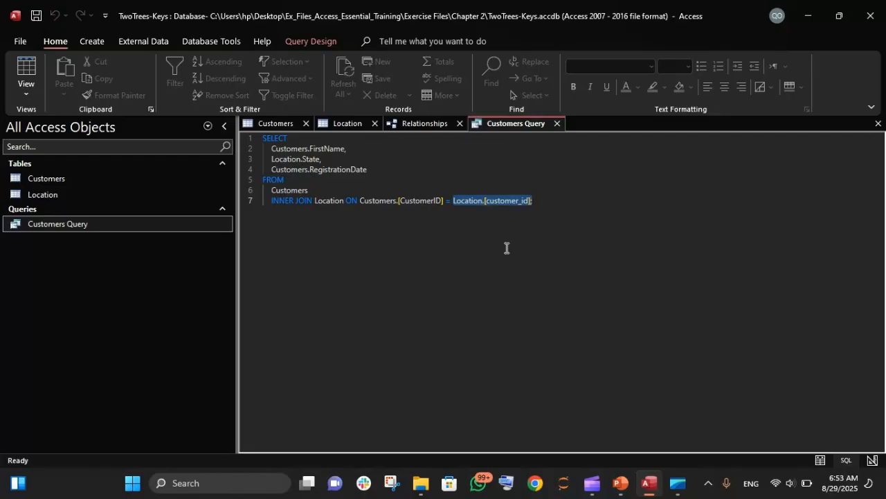
click(468, 304)
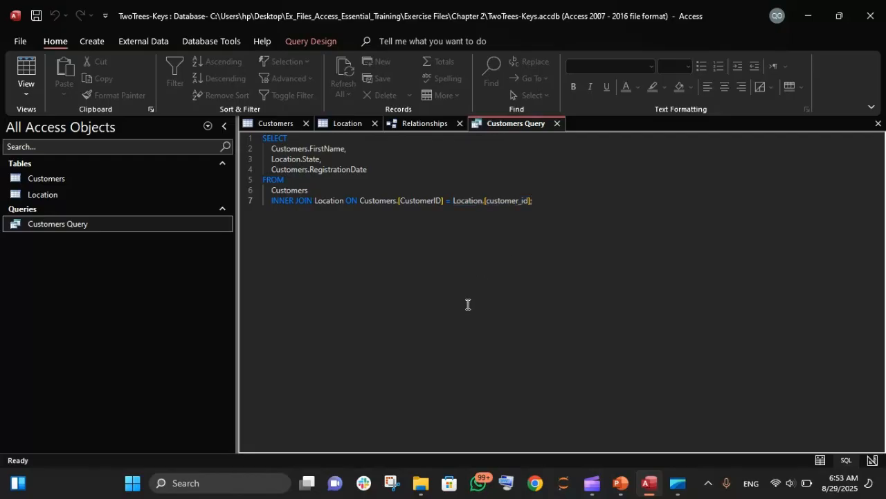